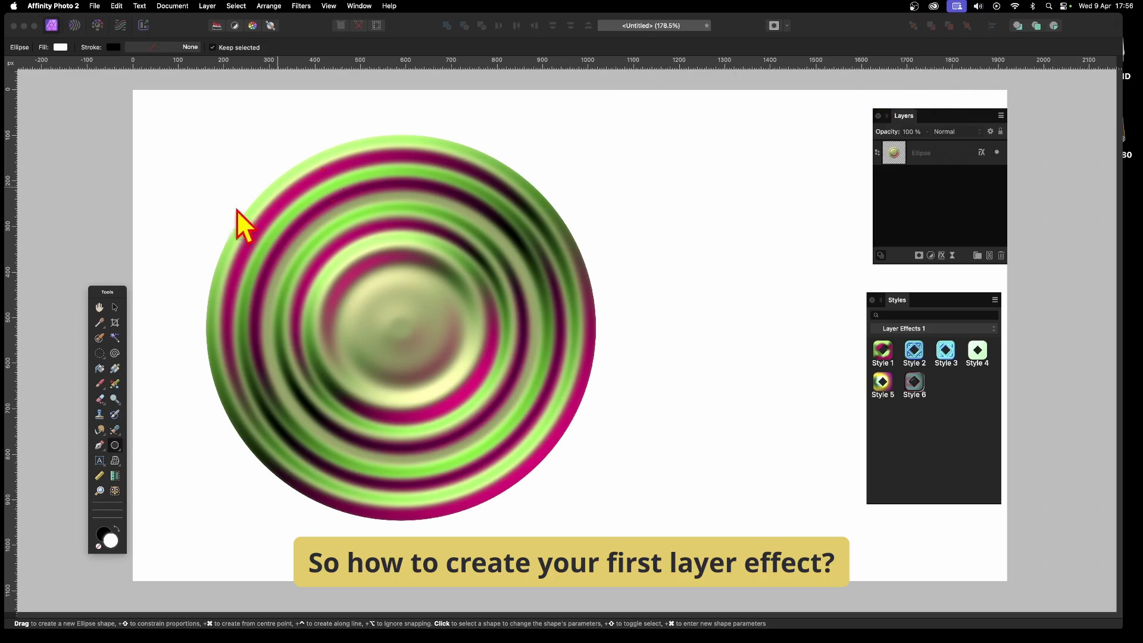
Select the existing green and magenta ringed ellipse and delete it from the canvas
{"action": "left_click", "coordinate": [115, 307]}
{"action": "left_click", "coordinate": [413, 269]}
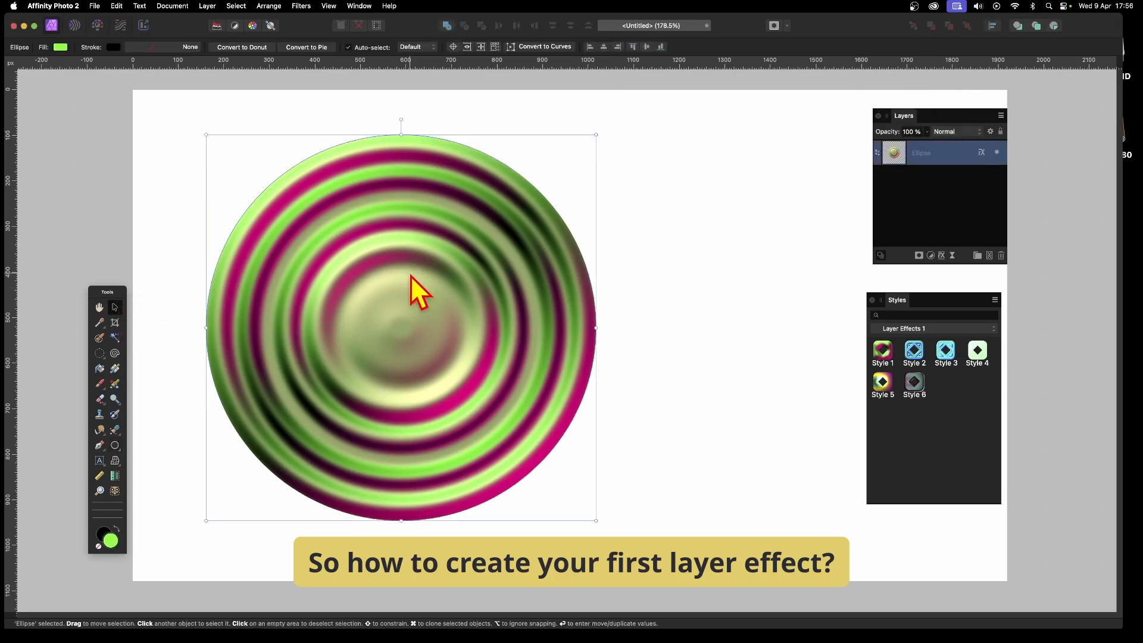
{"action": "key", "text": "Delete"}
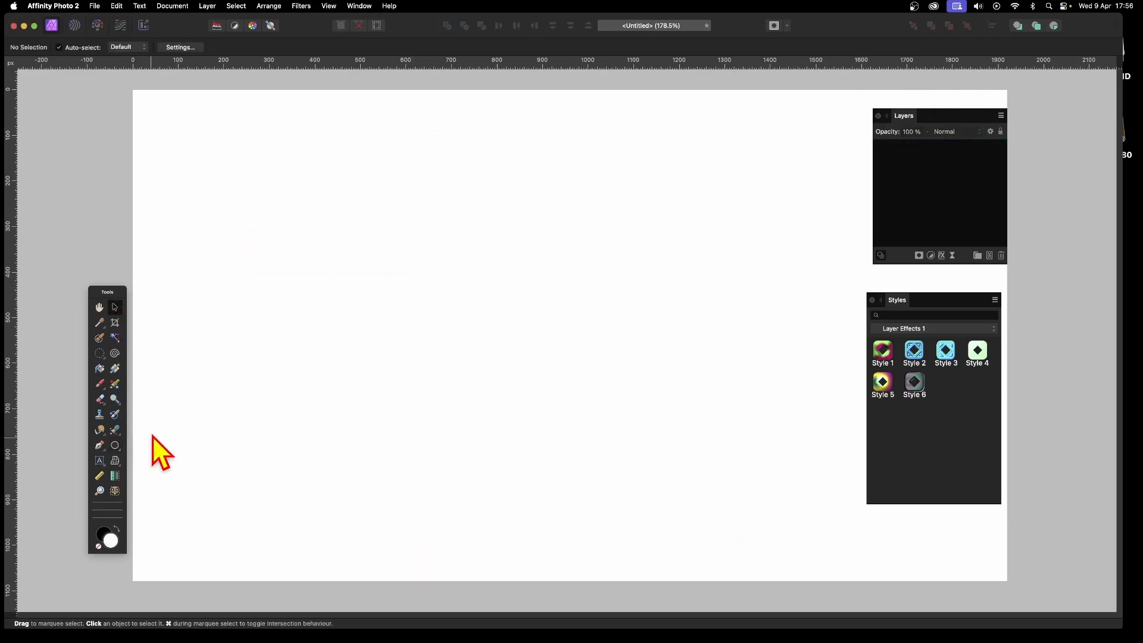
Draw a new ellipse about 870 px wide and 825 px tall on the blank canvas
{"action": "left_click", "coordinate": [115, 445]}
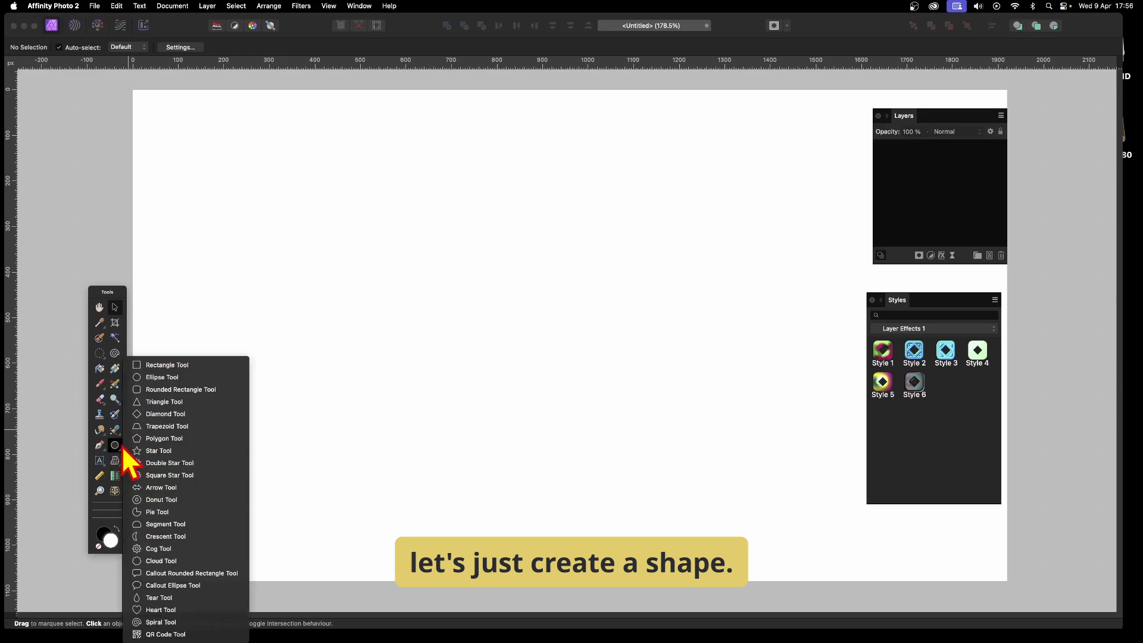
{"action": "left_click", "coordinate": [189, 379]}
{"action": "left_click_drag", "start_coordinate": [266, 126], "coordinate": [662, 503]}
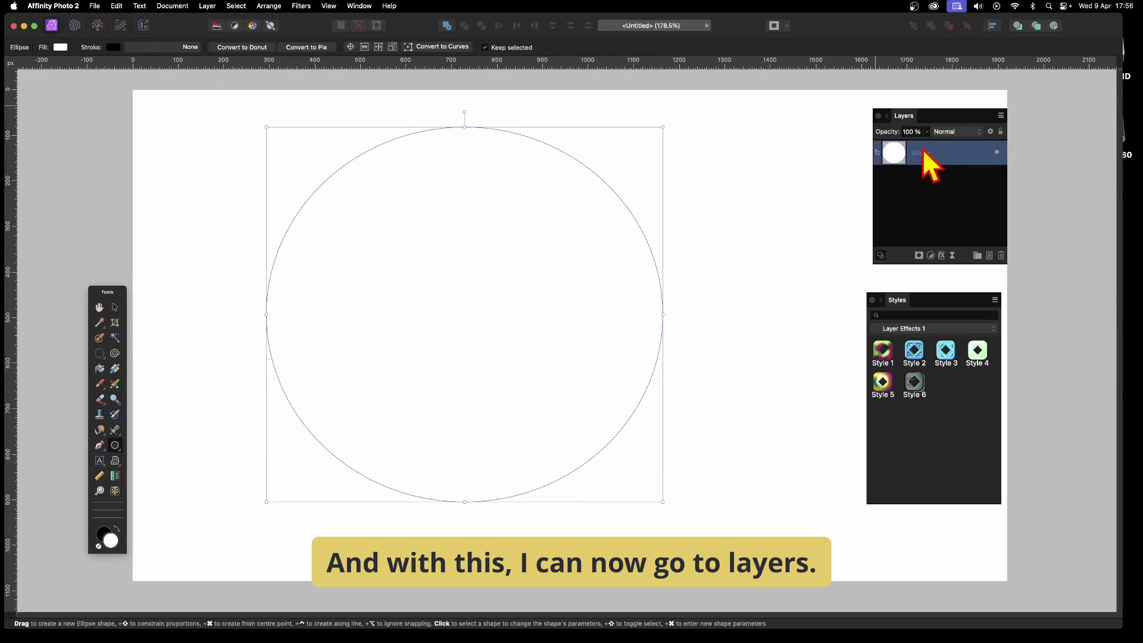
Enable the 3D layer effect on the new ellipse and set its radius to 100 px
{"action": "left_click", "coordinate": [359, 6]}
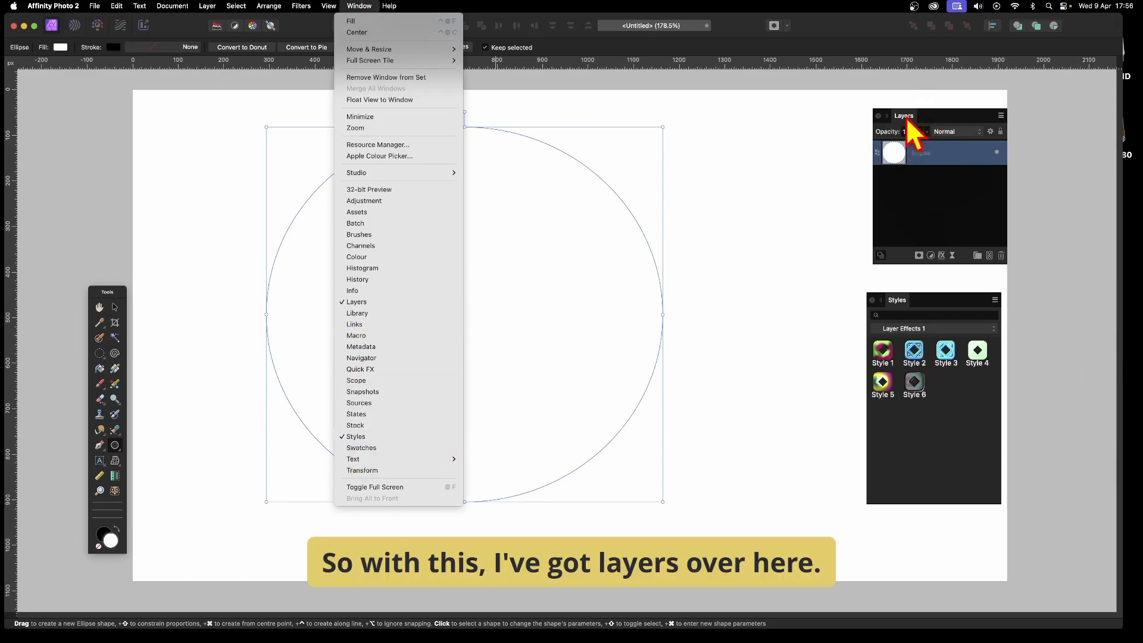
{"action": "left_click", "coordinate": [942, 256]}
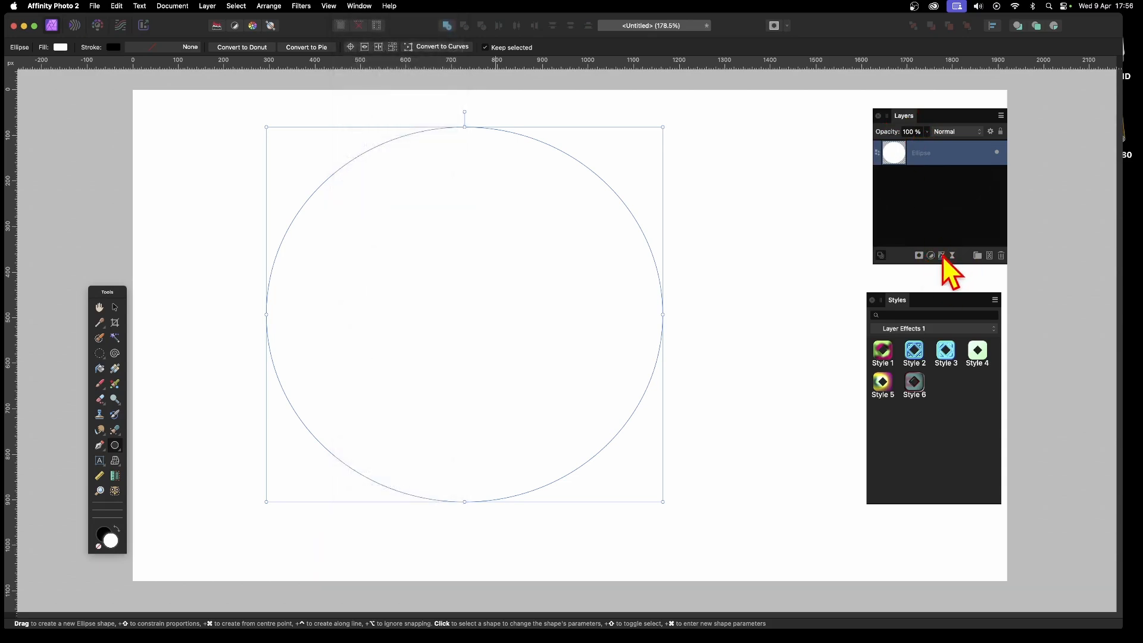
{"action": "left_click", "coordinate": [941, 256]}
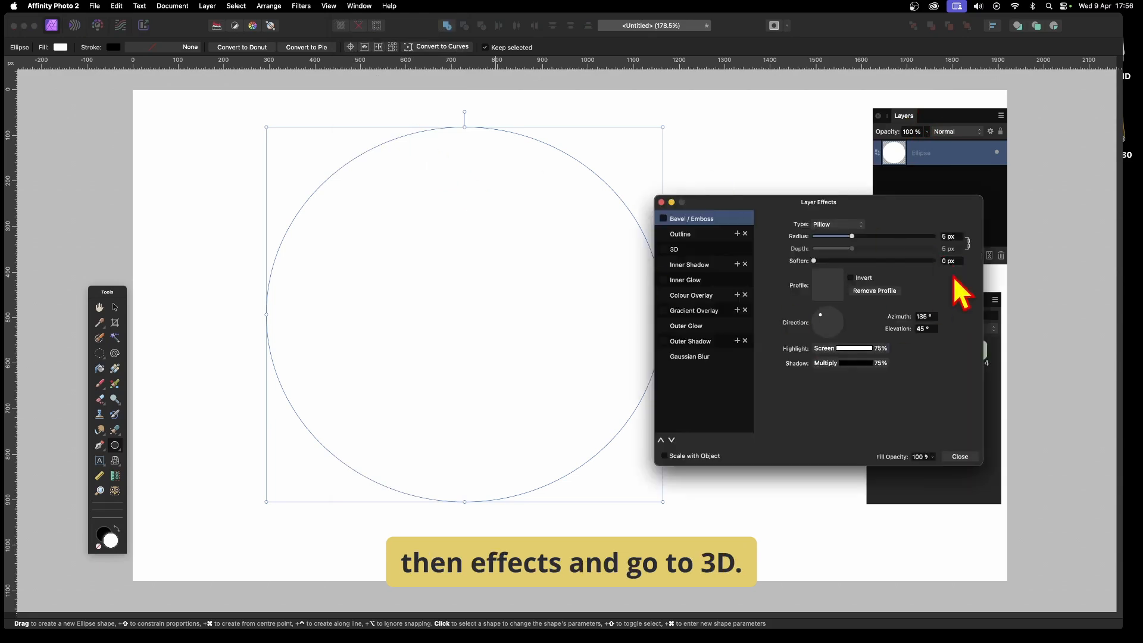
{"action": "left_click", "coordinate": [662, 249]}
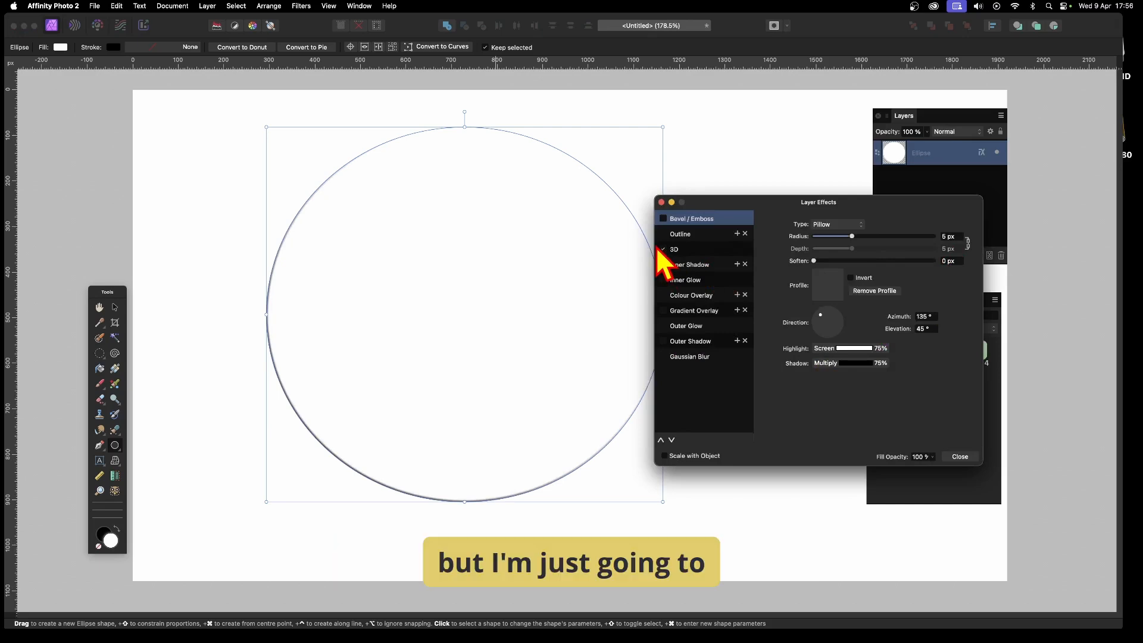
{"action": "left_click", "coordinate": [686, 249]}
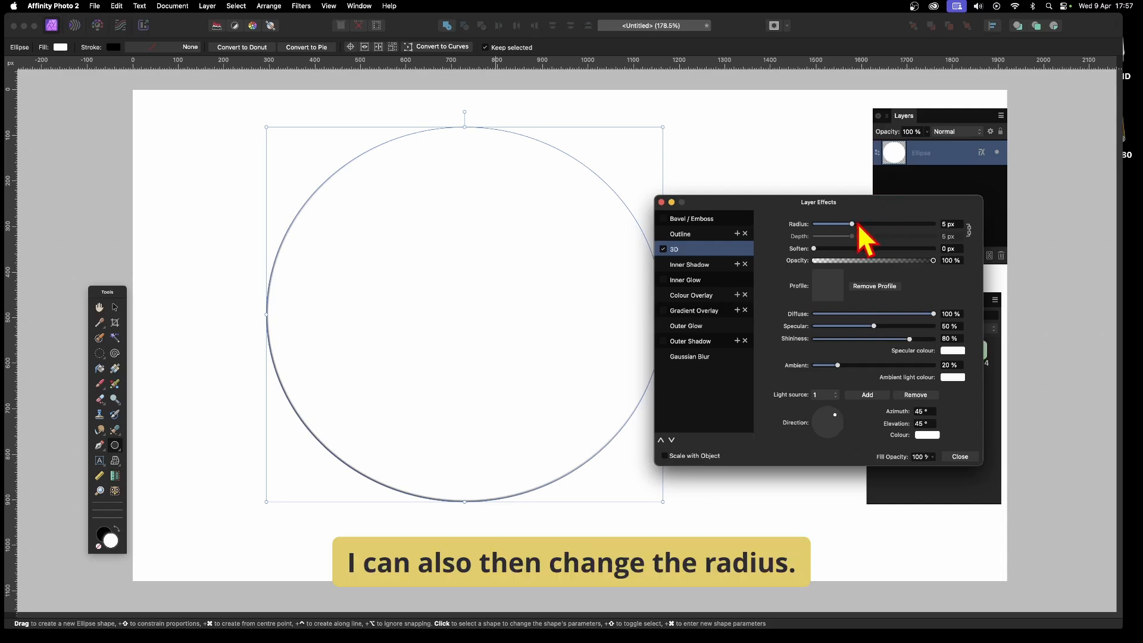
{"action": "left_click_drag", "start_coordinate": [857, 226], "coordinate": [938, 223]}
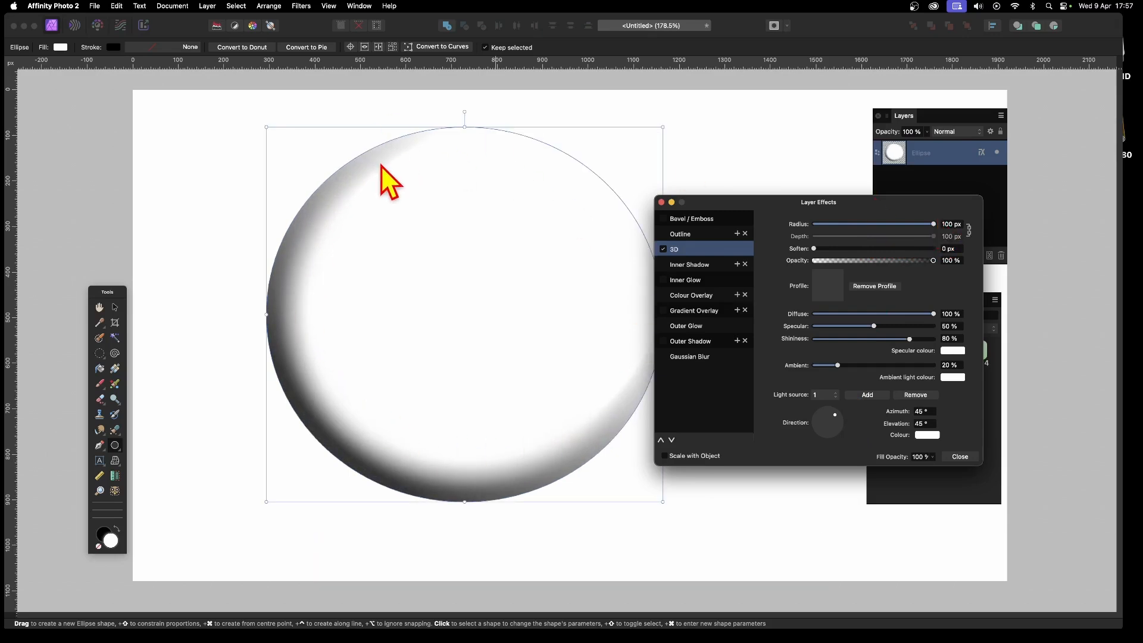
Change the ellipse's fill to an orange-red, RGB 255, 72, 13, after trying green
{"action": "left_click", "coordinate": [60, 47]}
{"action": "left_click", "coordinate": [104, 146]}
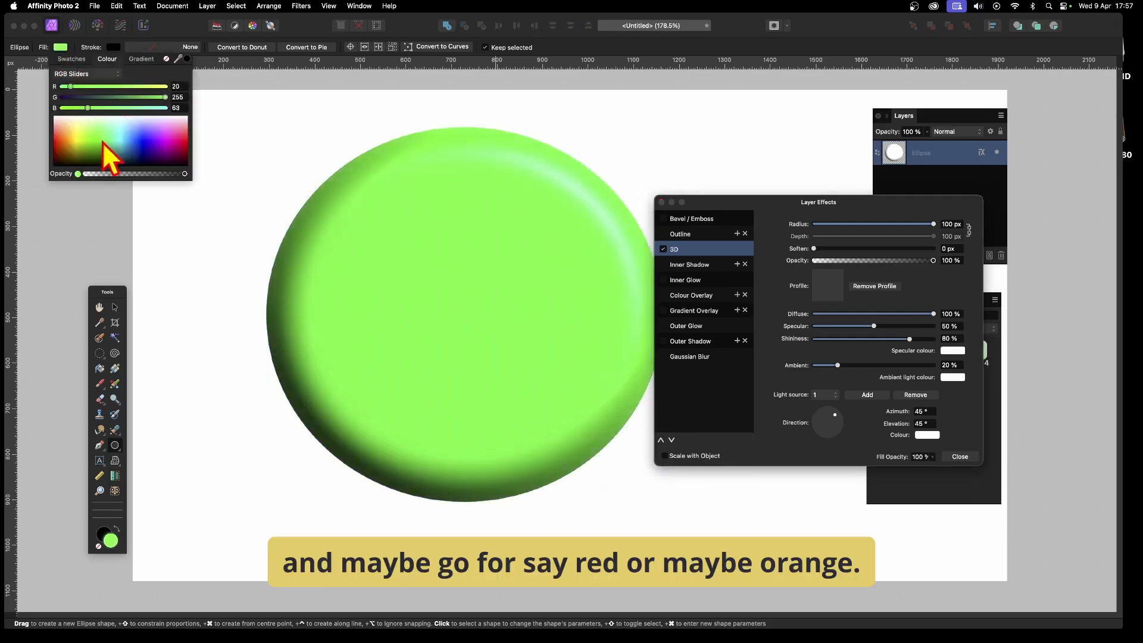
{"action": "left_click", "coordinate": [60, 141]}
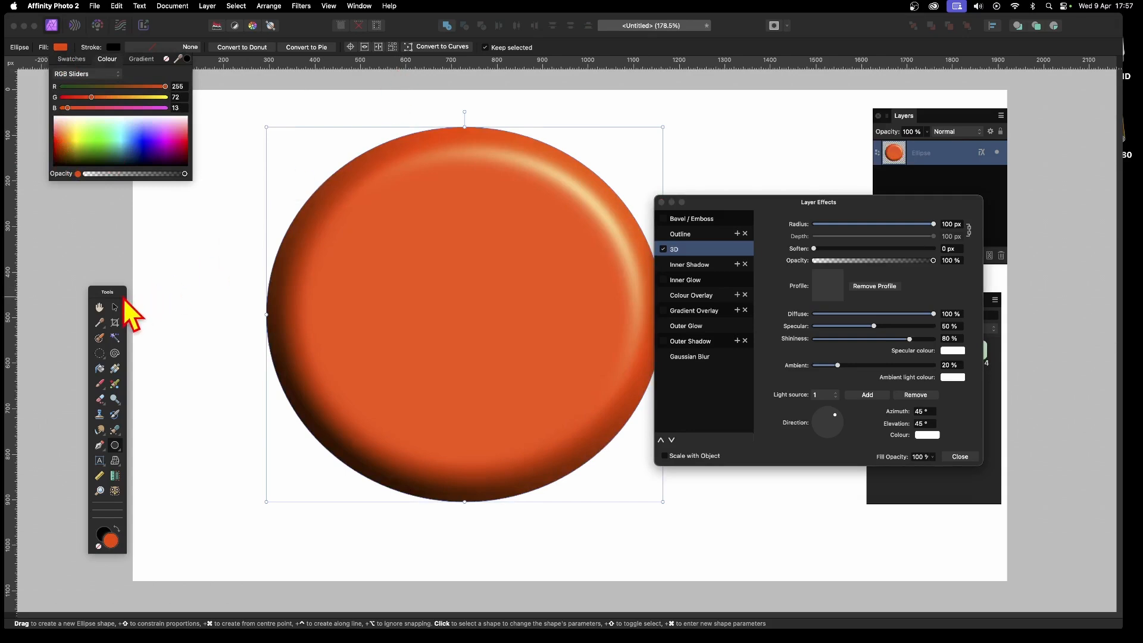
Increase the 3D effect's radius to 400 px, trying 300 px first
{"action": "left_click", "coordinate": [829, 203]}
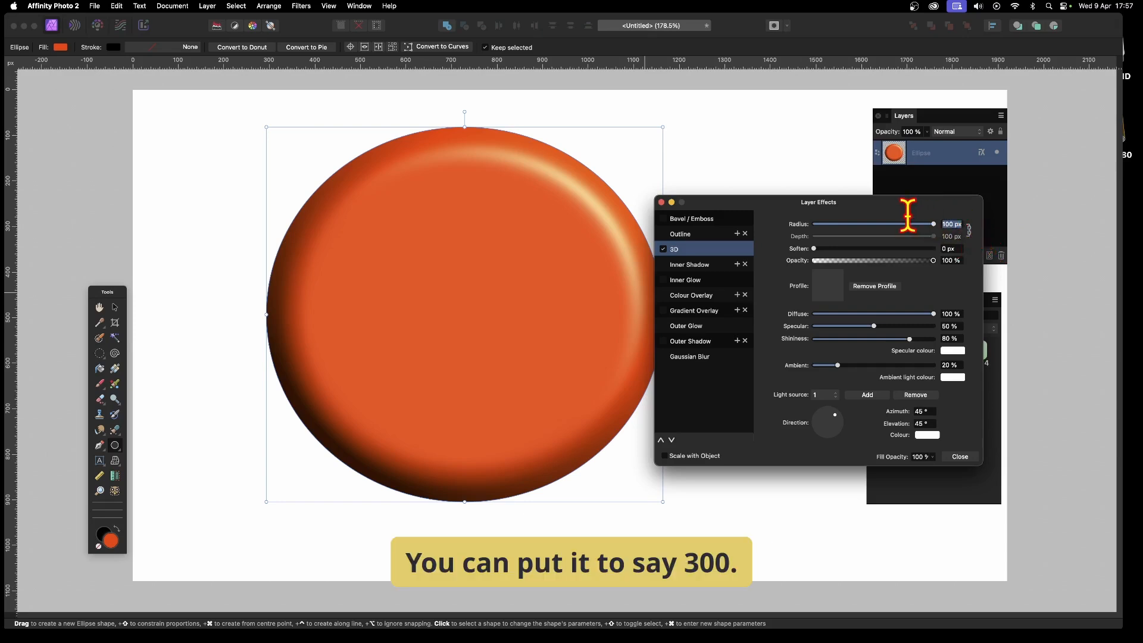
{"action": "type", "text": "00"}
{"action": "key", "text": "Return"}
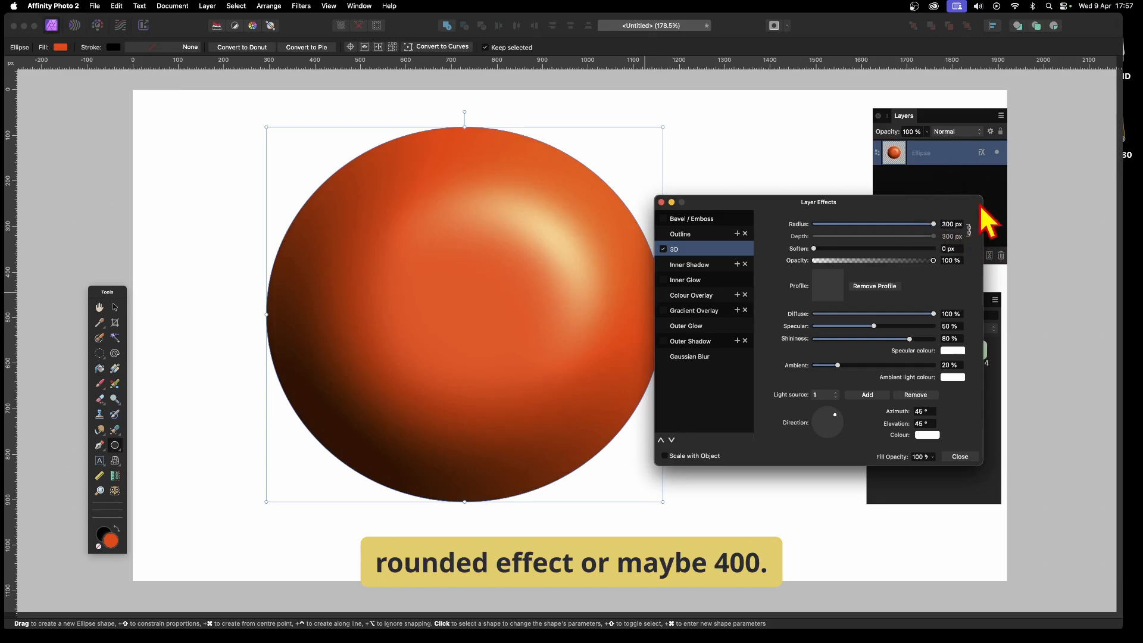
{"action": "left_click", "coordinate": [950, 224]}
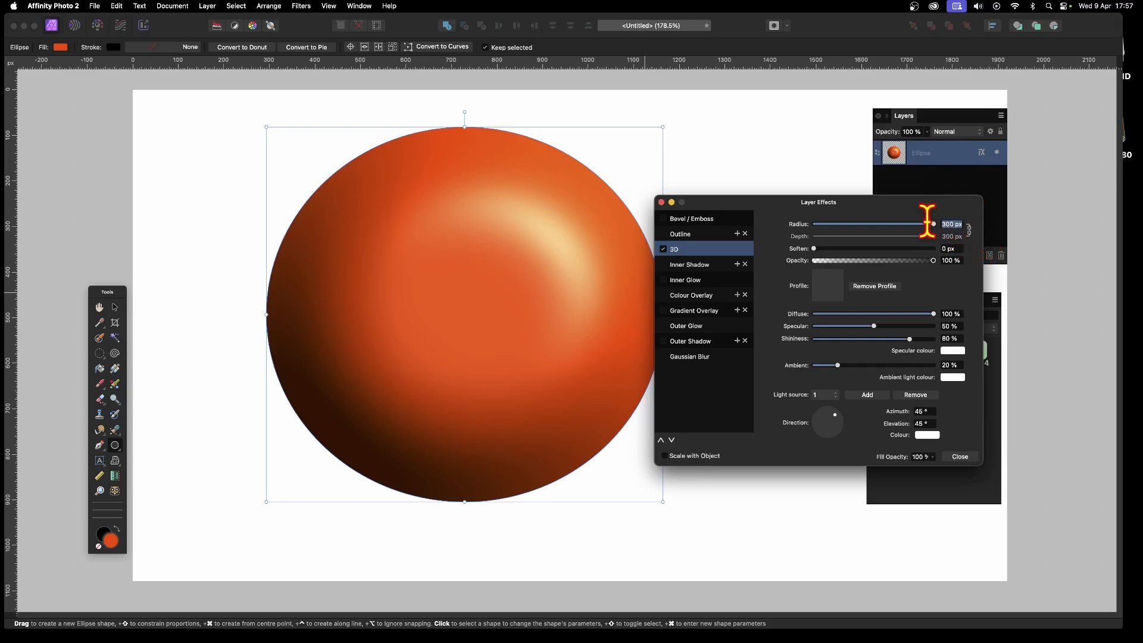
{"action": "type", "text": "400"}
{"action": "key", "text": "Return"}
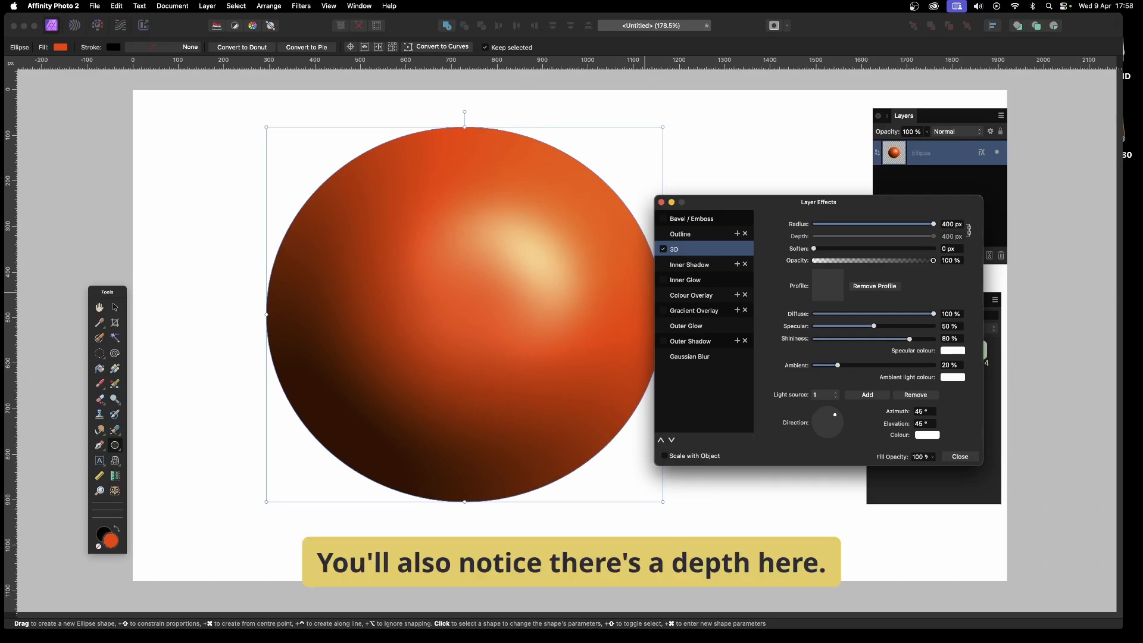
Unlink the 3D effect's depth from its radius, set the depth to 200 px and keep soften at 0 px
{"action": "left_click", "coordinate": [969, 229]}
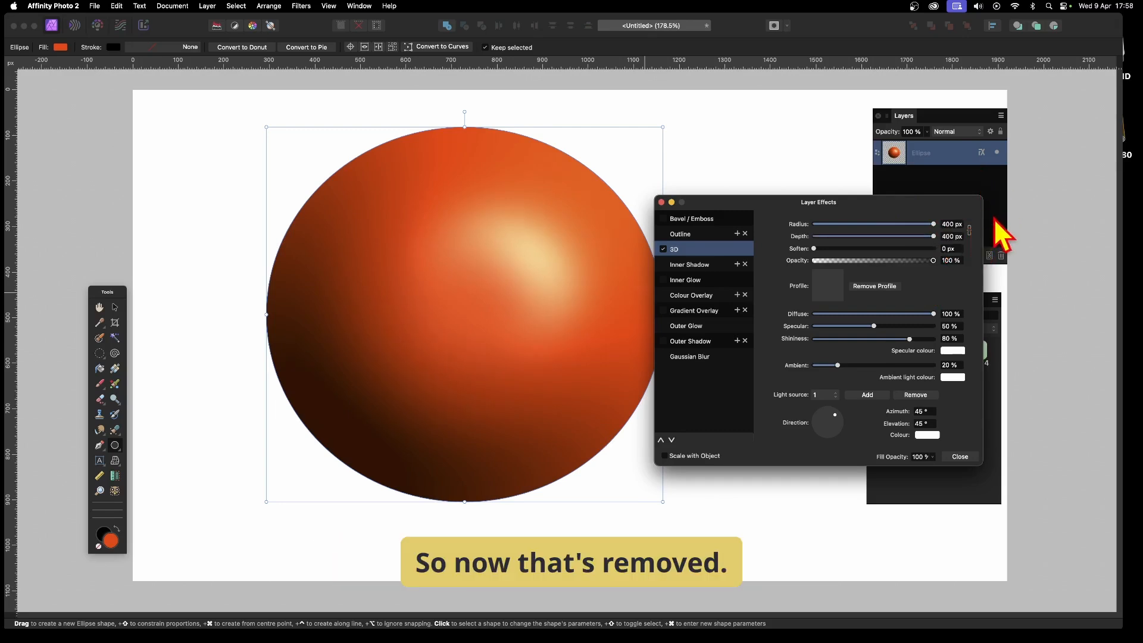
{"action": "mouse_move", "coordinate": [934, 238]}
{"action": "left_mouse_down"}
{"action": "mouse_move", "coordinate": [824, 238]}
{"action": "mouse_move", "coordinate": [980, 245]}
{"action": "mouse_move", "coordinate": [788, 235]}
{"action": "mouse_move", "coordinate": [1010, 249]}
{"action": "left_mouse_up"}
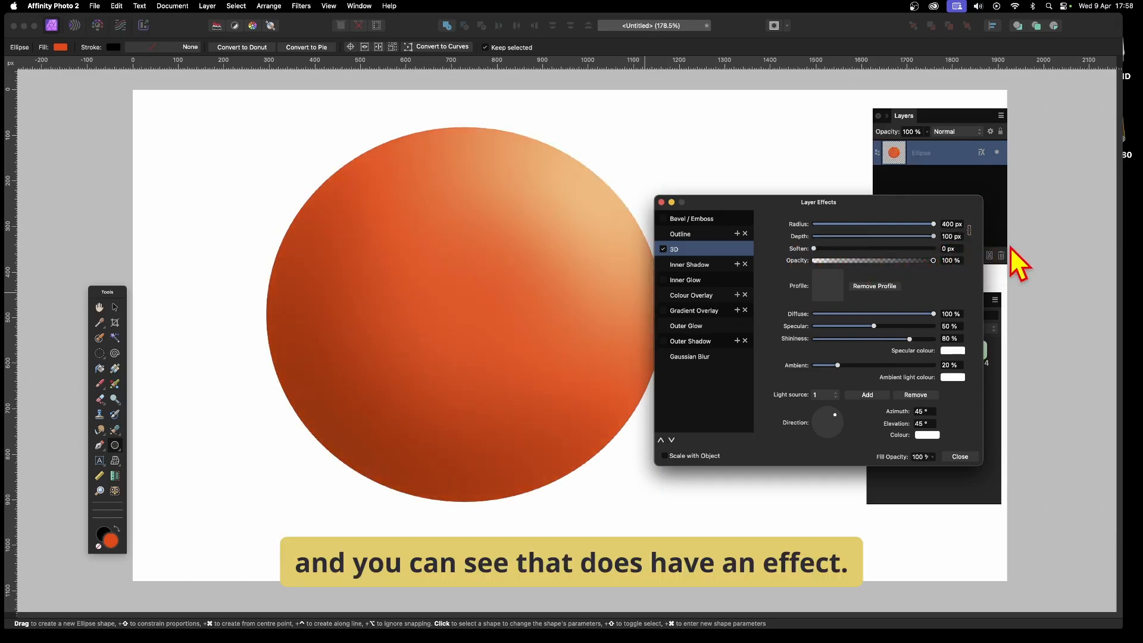
{"action": "left_click", "coordinate": [951, 236]}
{"action": "type", "text": "2"}
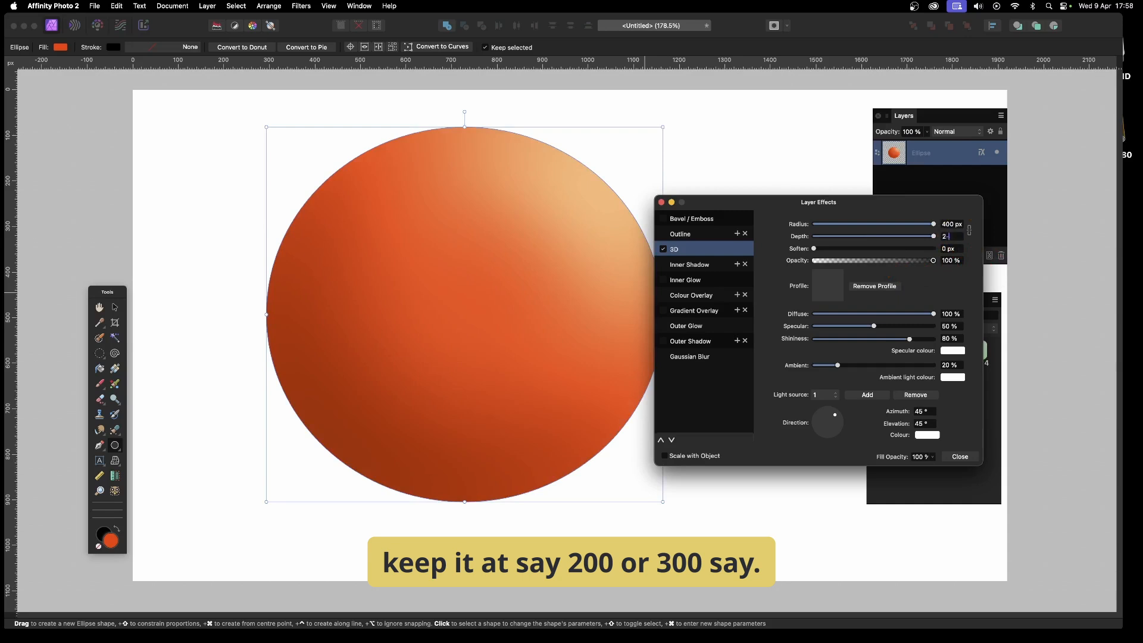
{"action": "type", "text": "00"}
{"action": "key", "text": "Return"}
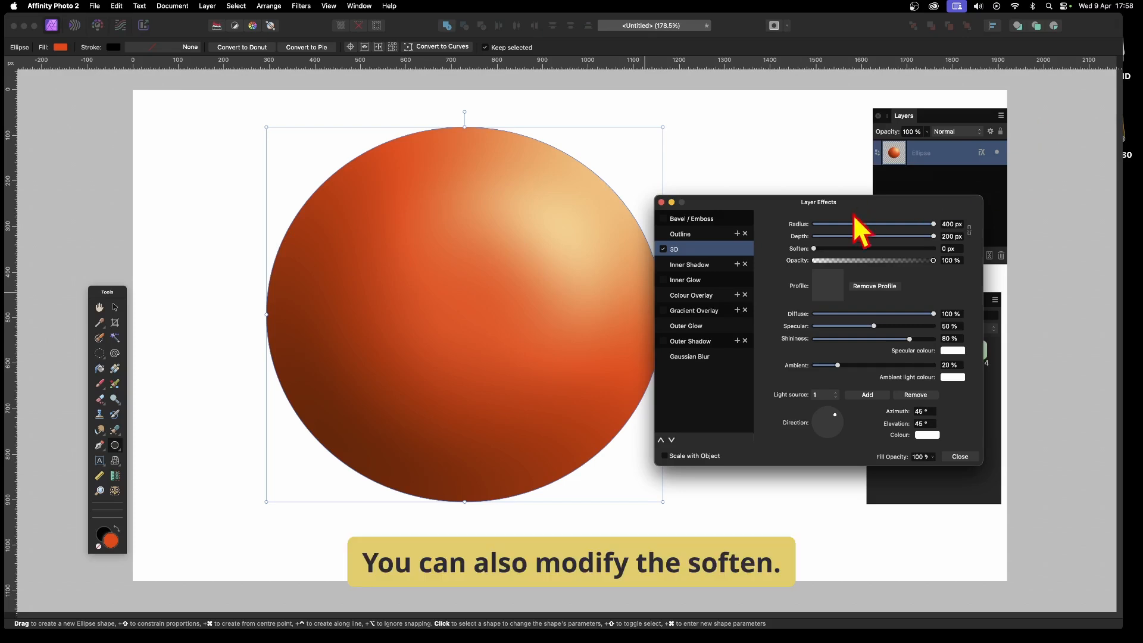
{"action": "mouse_move", "coordinate": [814, 248]}
{"action": "left_mouse_down"}
{"action": "mouse_move", "coordinate": [907, 248]}
{"action": "mouse_move", "coordinate": [791, 251]}
{"action": "mouse_move", "coordinate": [951, 252]}
{"action": "mouse_move", "coordinate": [806, 260]}
{"action": "left_mouse_up"}
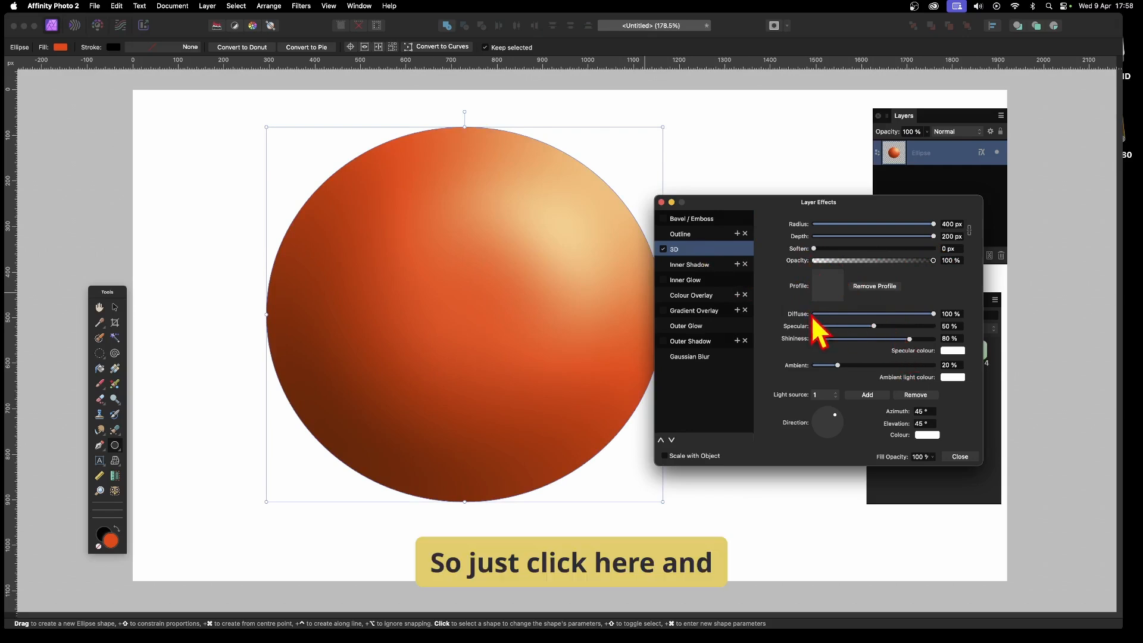
Try several standard profiles for the 3D effect and apply the second one, the S-shaped curve
{"action": "left_click", "coordinate": [833, 286]}
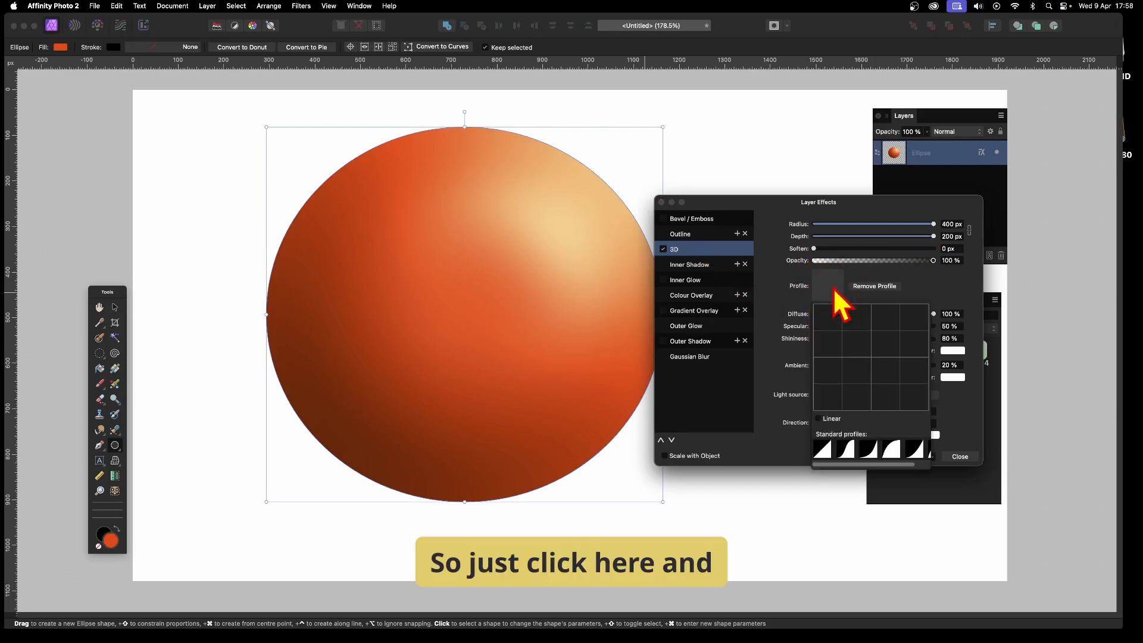
{"action": "left_click", "coordinate": [823, 453]}
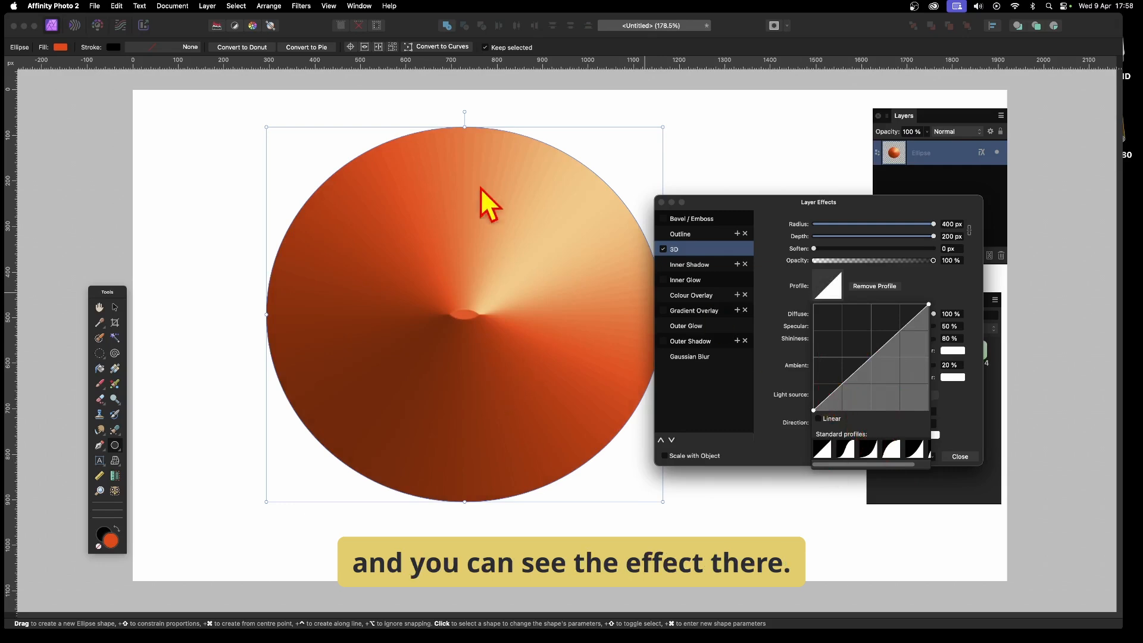
{"action": "left_click", "coordinate": [860, 450]}
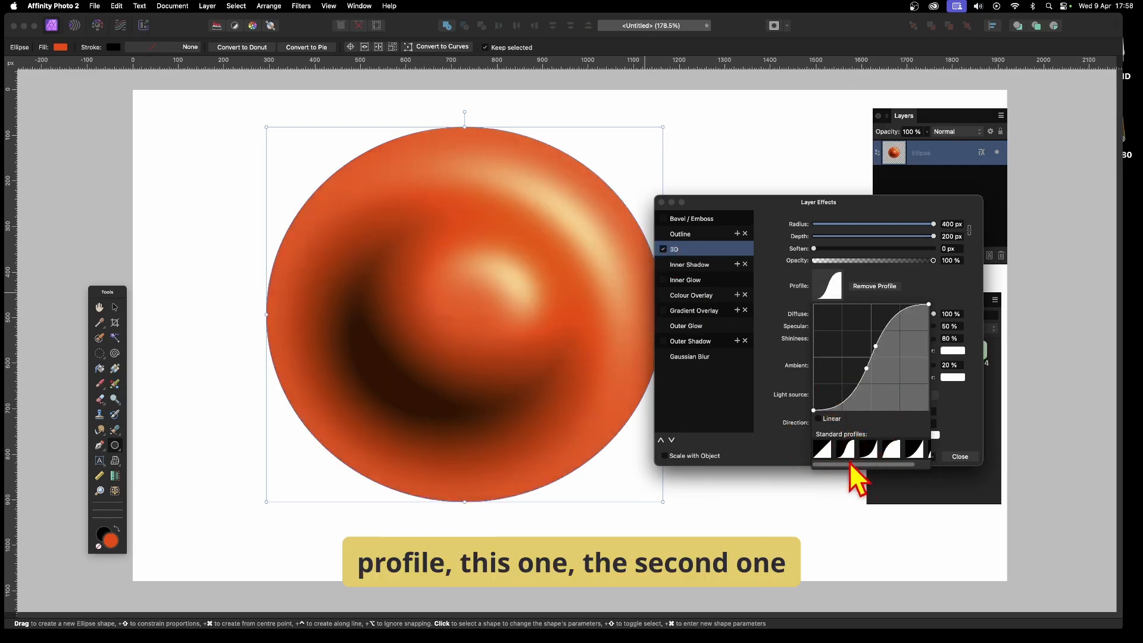
{"action": "left_click", "coordinate": [869, 450]}
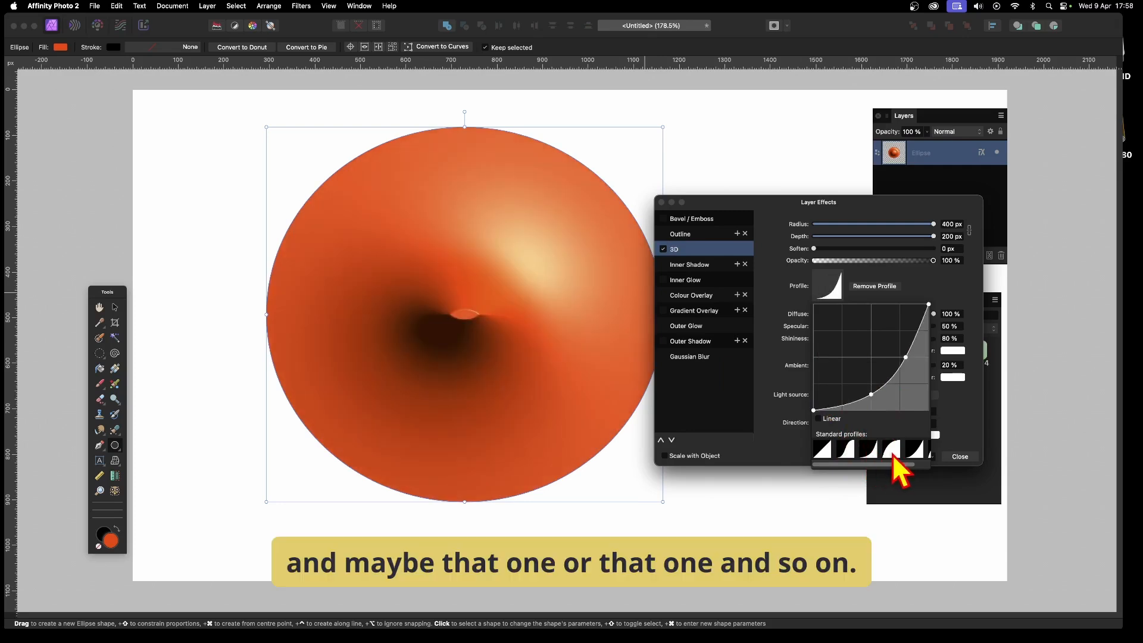
{"action": "left_click", "coordinate": [892, 452]}
{"action": "left_click", "coordinate": [916, 452]}
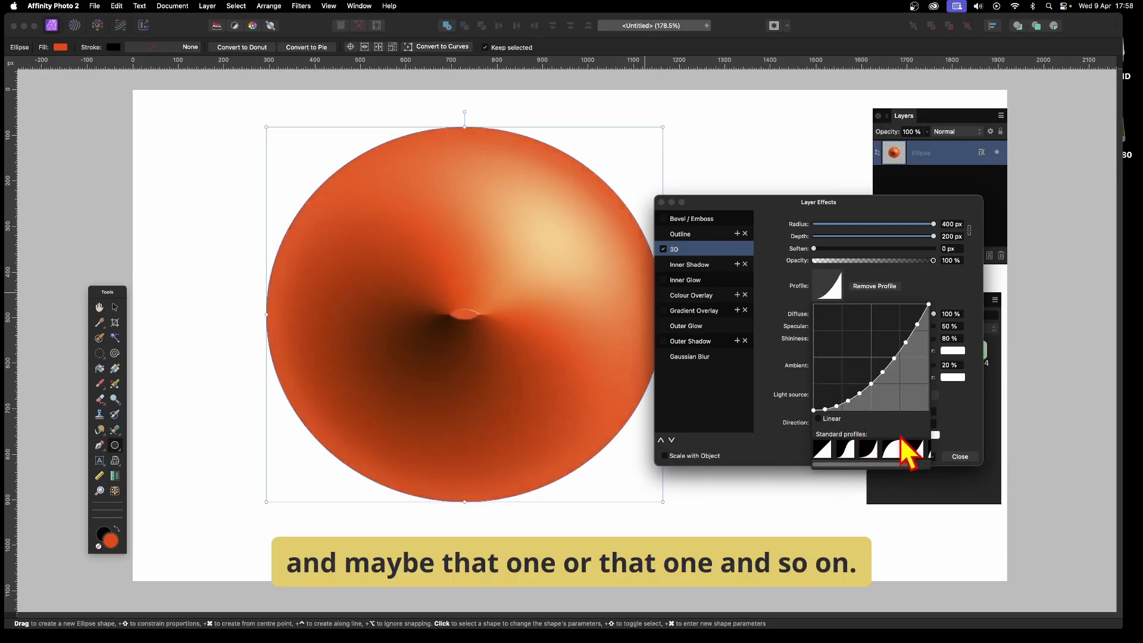
{"action": "left_click", "coordinate": [846, 450]}
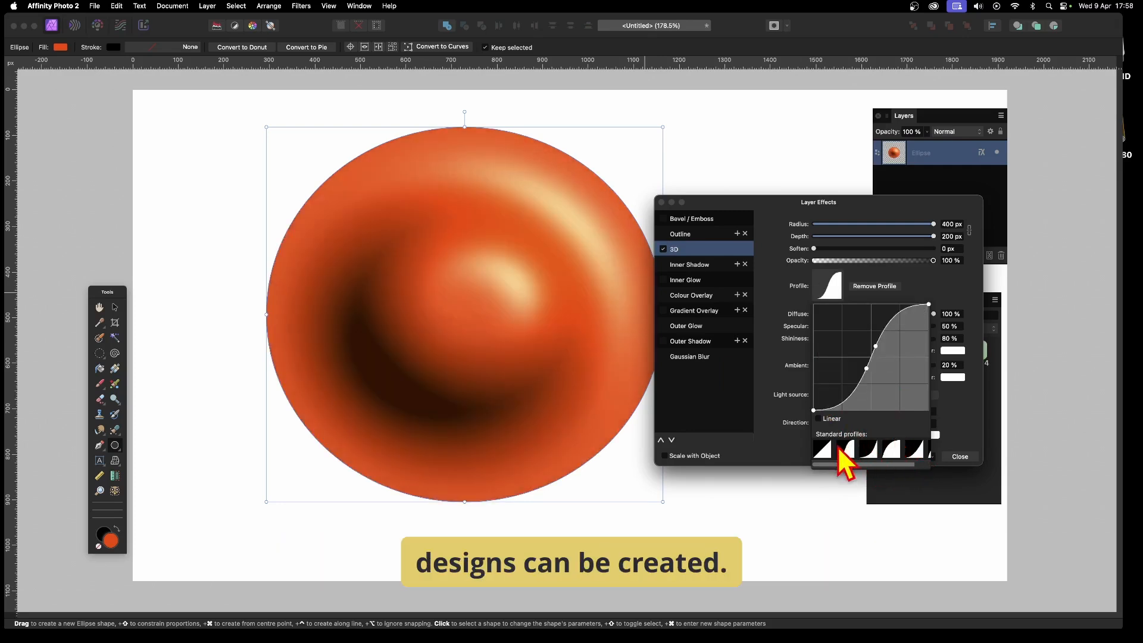
Reshape the 3D profile curve with an added point, forming a peak and a dip before a steep rise
{"action": "left_click", "coordinate": [843, 400]}
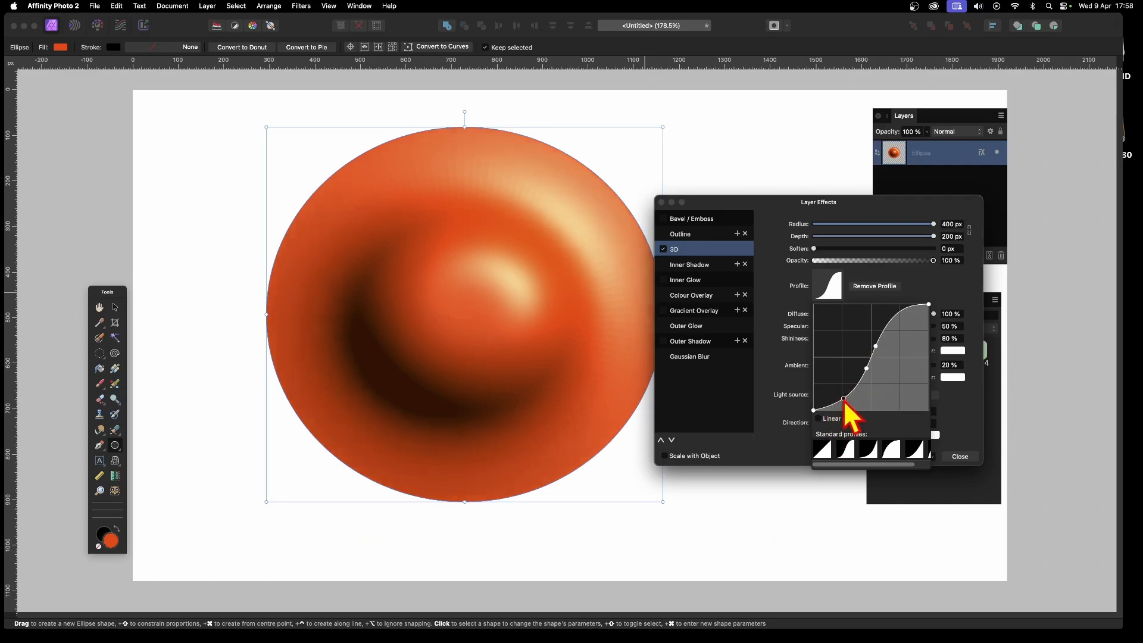
{"action": "left_click_drag", "start_coordinate": [843, 400], "coordinate": [881, 324]}
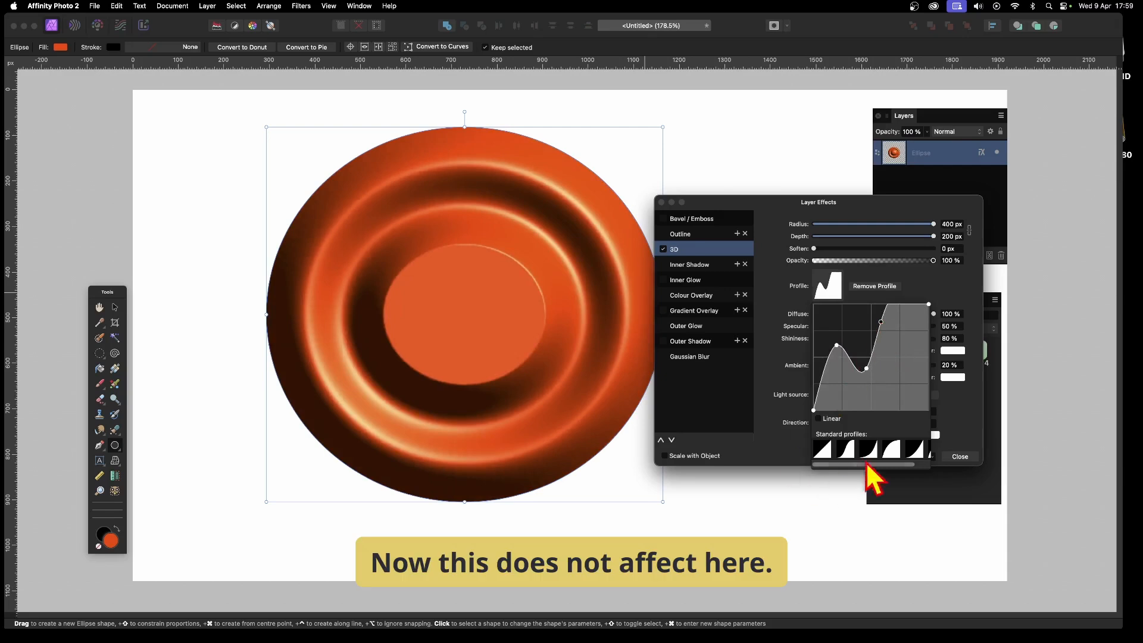
{"action": "left_click", "coordinate": [895, 325]}
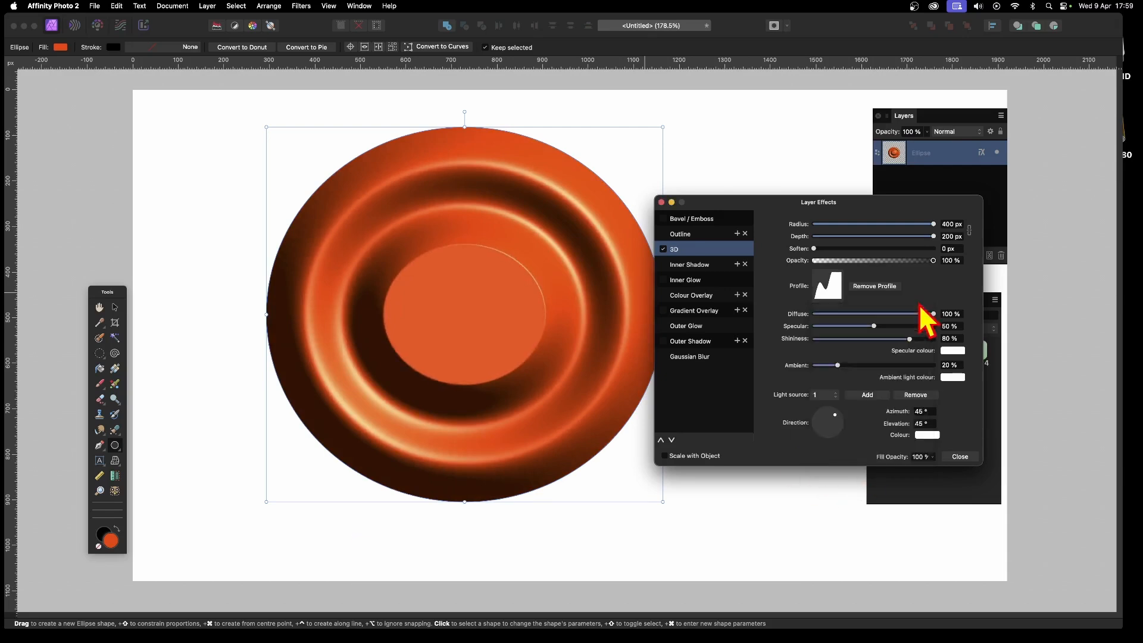
Add more points to the 3D profile curve so it has two peaks with a dip after each
{"action": "left_click", "coordinate": [828, 279]}
{"action": "left_click", "coordinate": [881, 321]}
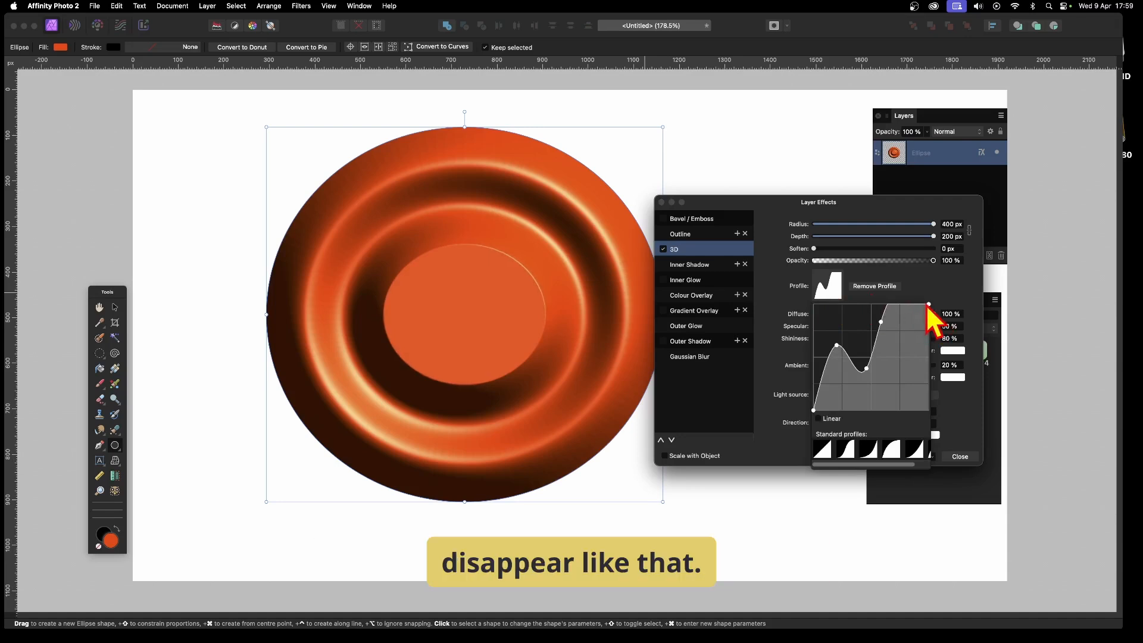
{"action": "left_click", "coordinate": [929, 307]}
{"action": "left_click", "coordinate": [828, 284]}
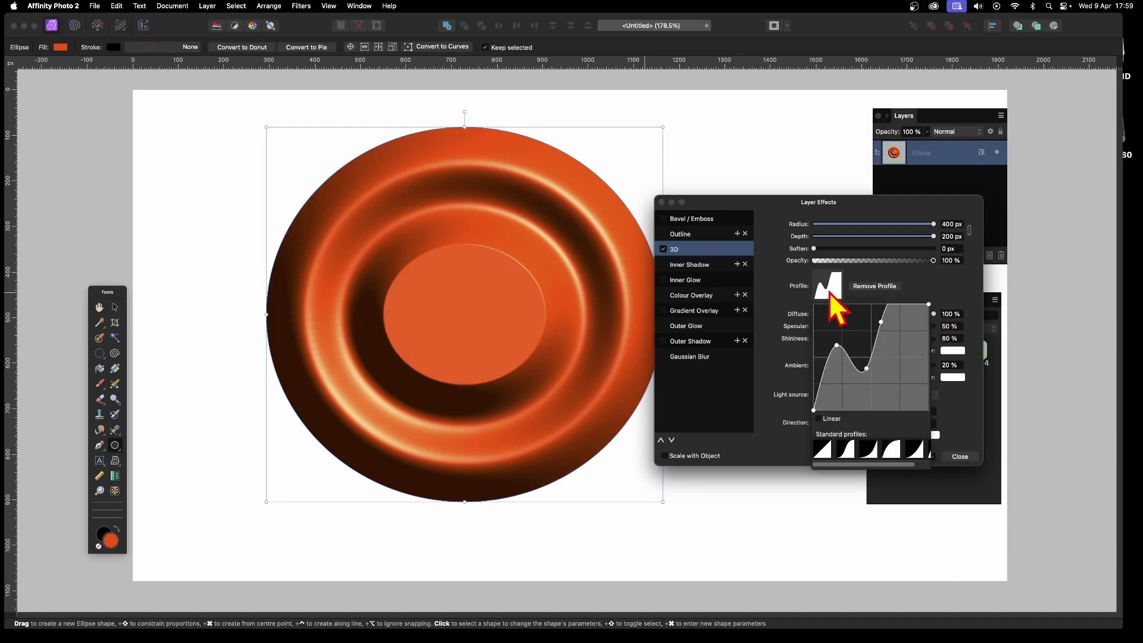
{"action": "mouse_move", "coordinate": [848, 353]}
{"action": "left_mouse_down"}
{"action": "mouse_move", "coordinate": [852, 333]}
{"action": "mouse_move", "coordinate": [887, 319]}
{"action": "mouse_move", "coordinate": [891, 331]}
{"action": "left_mouse_up"}
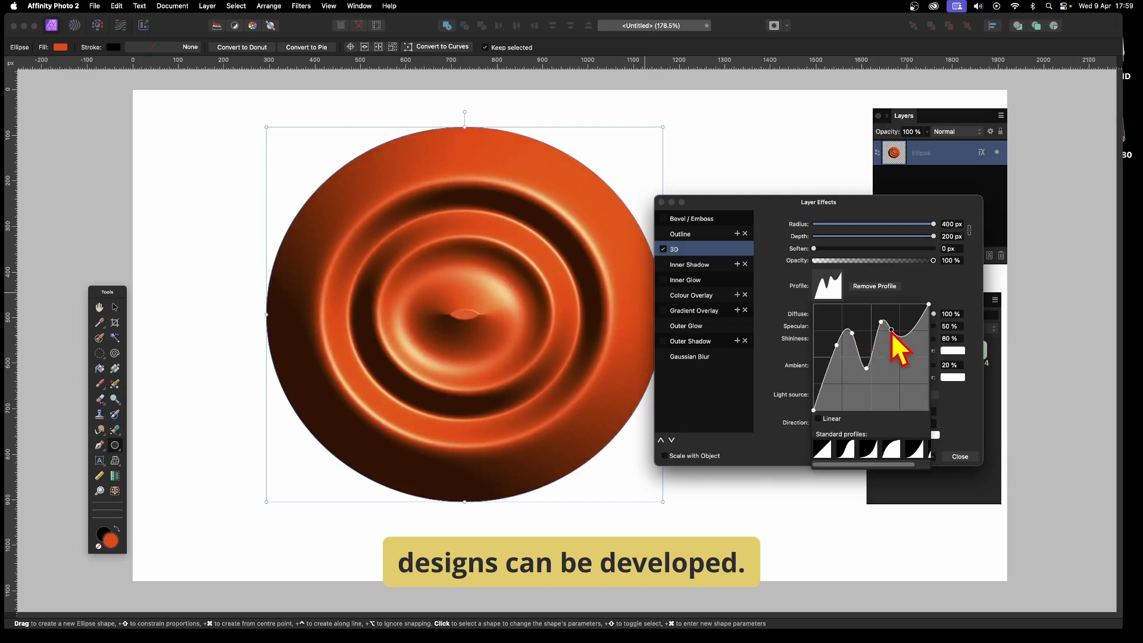
{"action": "left_click", "coordinate": [971, 419]}
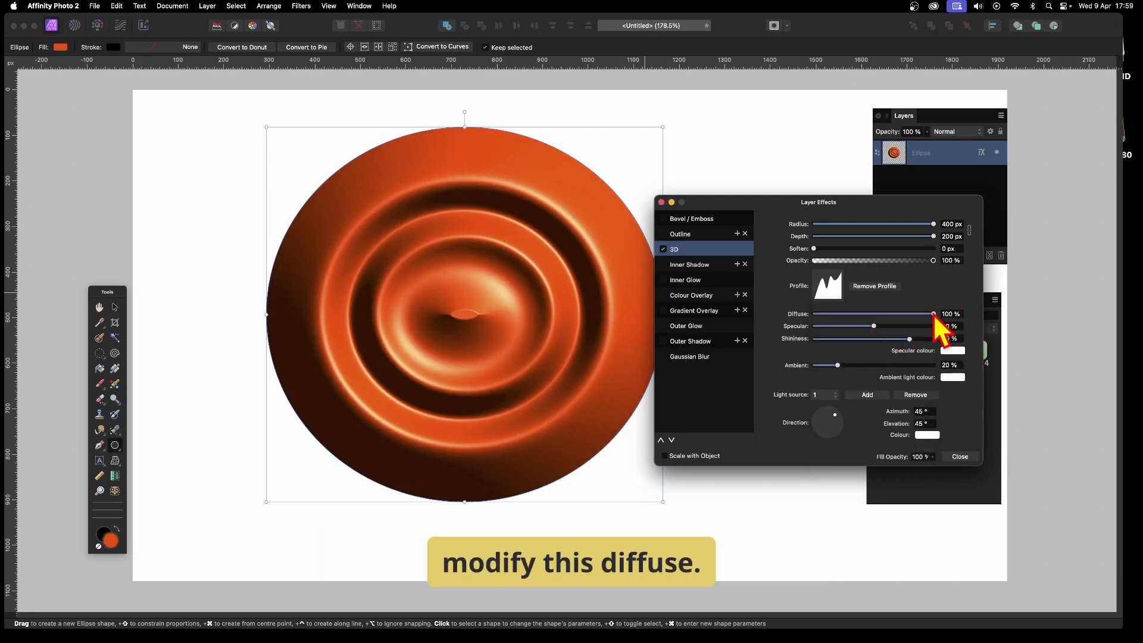
Set the ellipse's 3D effect to diffuse 100%, specular 100%, shininess 56% and ambient 18%
{"action": "mouse_move", "coordinate": [933, 313]}
{"action": "left_mouse_down"}
{"action": "mouse_move", "coordinate": [834, 314]}
{"action": "mouse_move", "coordinate": [967, 325]}
{"action": "left_mouse_up"}
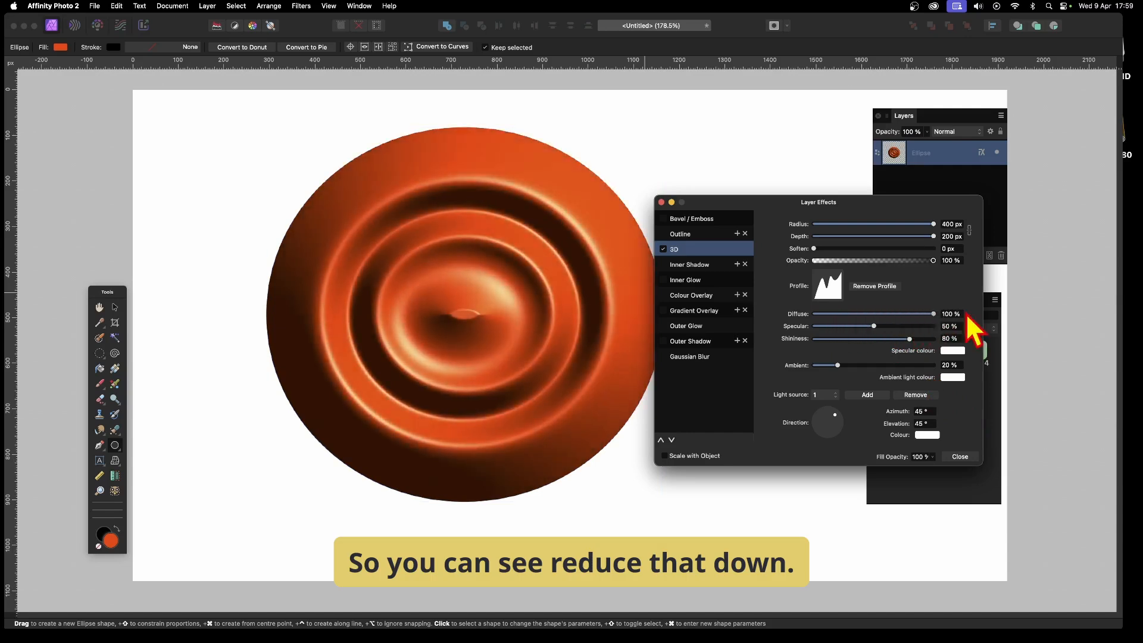
{"action": "mouse_move", "coordinate": [875, 326]}
{"action": "left_mouse_down"}
{"action": "mouse_move", "coordinate": [928, 327]}
{"action": "mouse_move", "coordinate": [832, 328]}
{"action": "mouse_move", "coordinate": [932, 328]}
{"action": "left_mouse_up"}
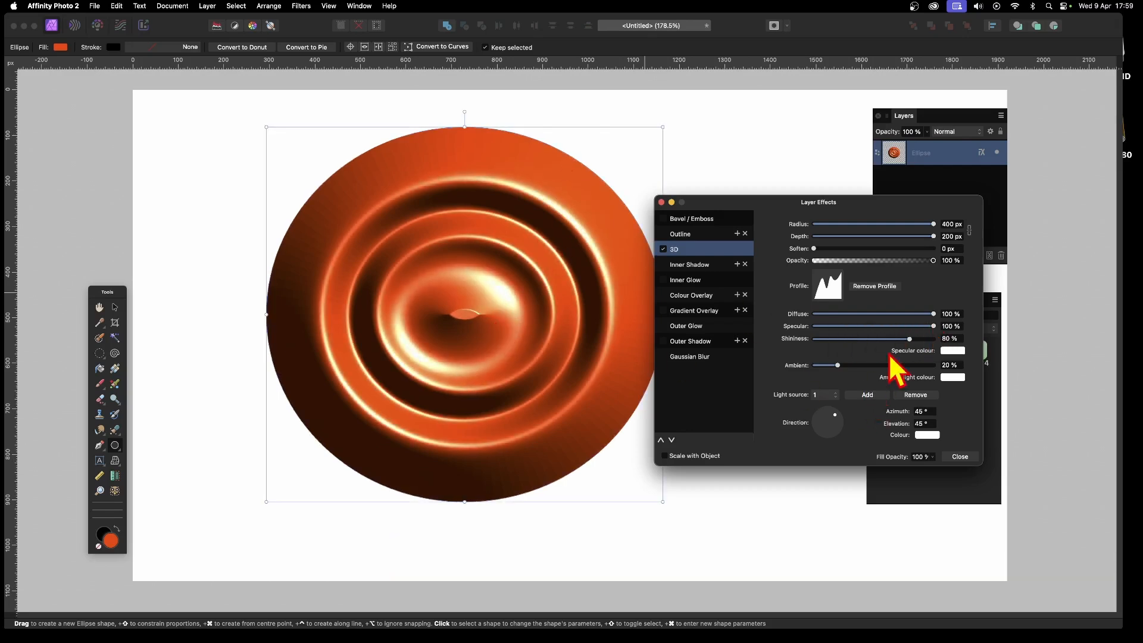
{"action": "left_click_drag", "start_coordinate": [910, 339], "coordinate": [879, 340]}
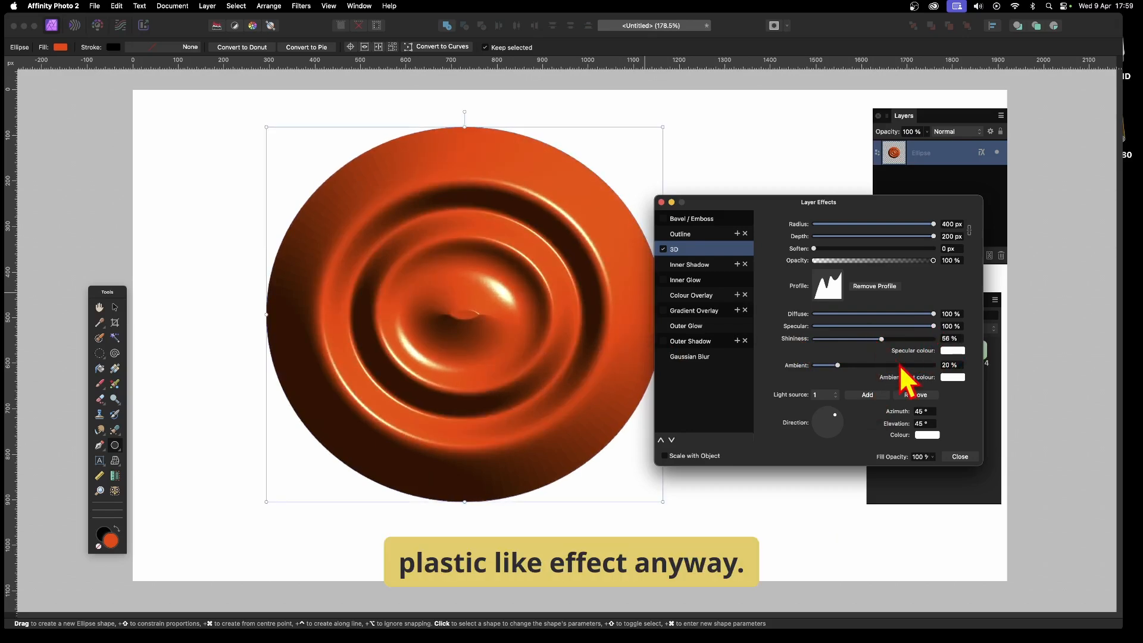
{"action": "mouse_move", "coordinate": [838, 364]}
{"action": "left_mouse_down"}
{"action": "mouse_move", "coordinate": [885, 365]}
{"action": "mouse_move", "coordinate": [837, 367]}
{"action": "left_mouse_up"}
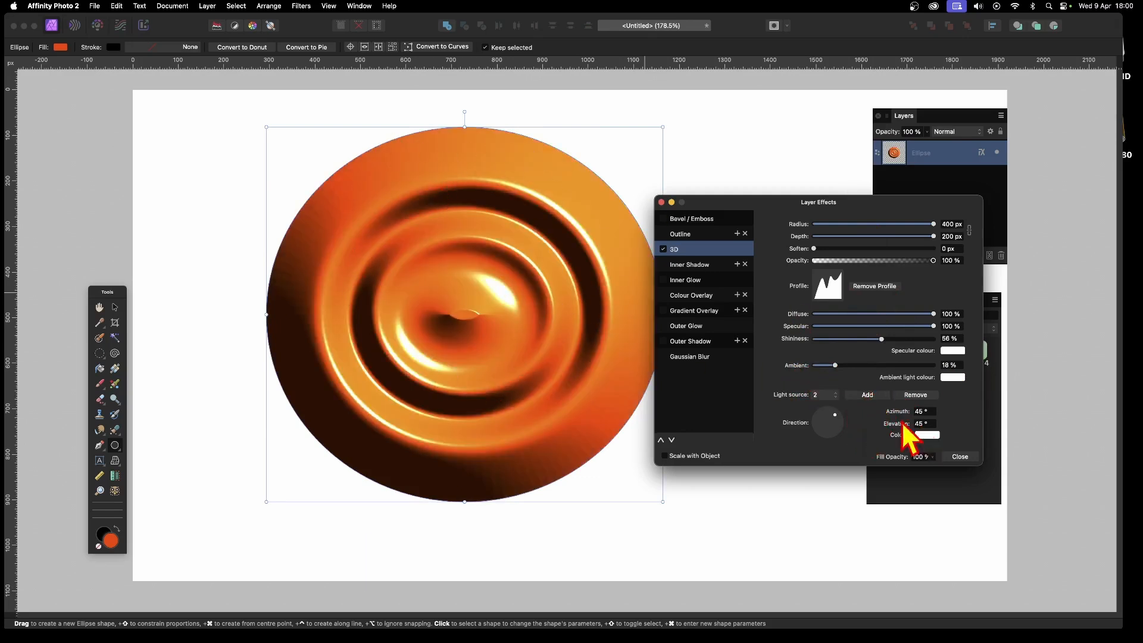
Add a second light source at azimuth 112.5° and elevation 74.3°, and aim light source 1 at azimuth -51.4° and elevation 31.4°
{"action": "mouse_move", "coordinate": [835, 415]}
{"action": "left_mouse_down"}
{"action": "mouse_move", "coordinate": [834, 434]}
{"action": "mouse_move", "coordinate": [823, 433]}
{"action": "mouse_move", "coordinate": [830, 399]}
{"action": "left_mouse_up"}
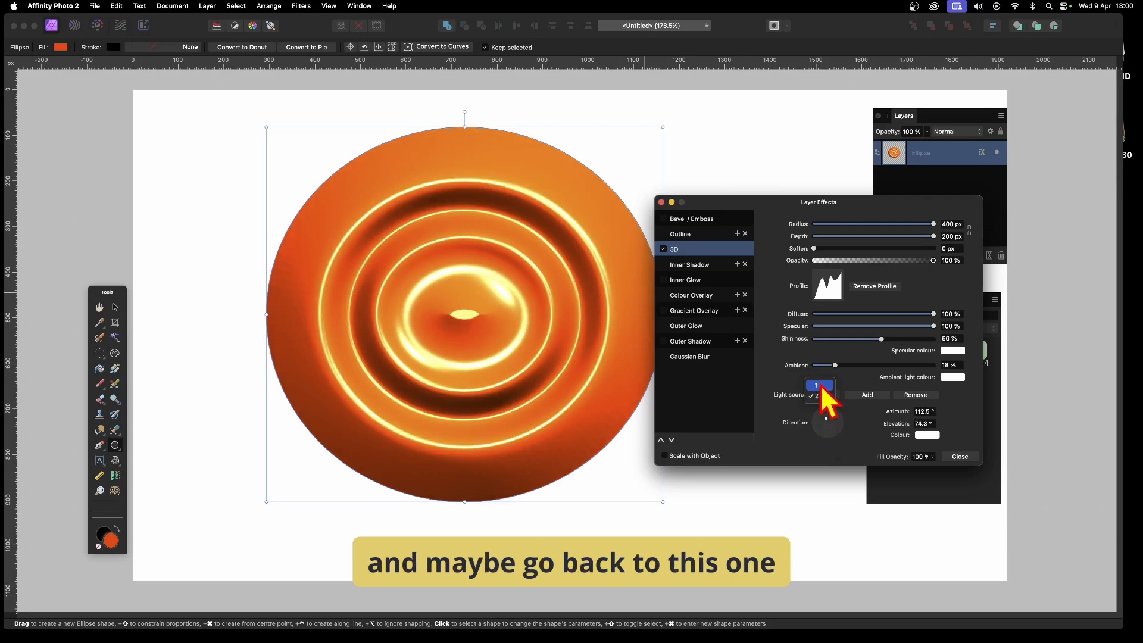
{"action": "left_click_drag", "start_coordinate": [838, 421], "coordinate": [836, 432]}
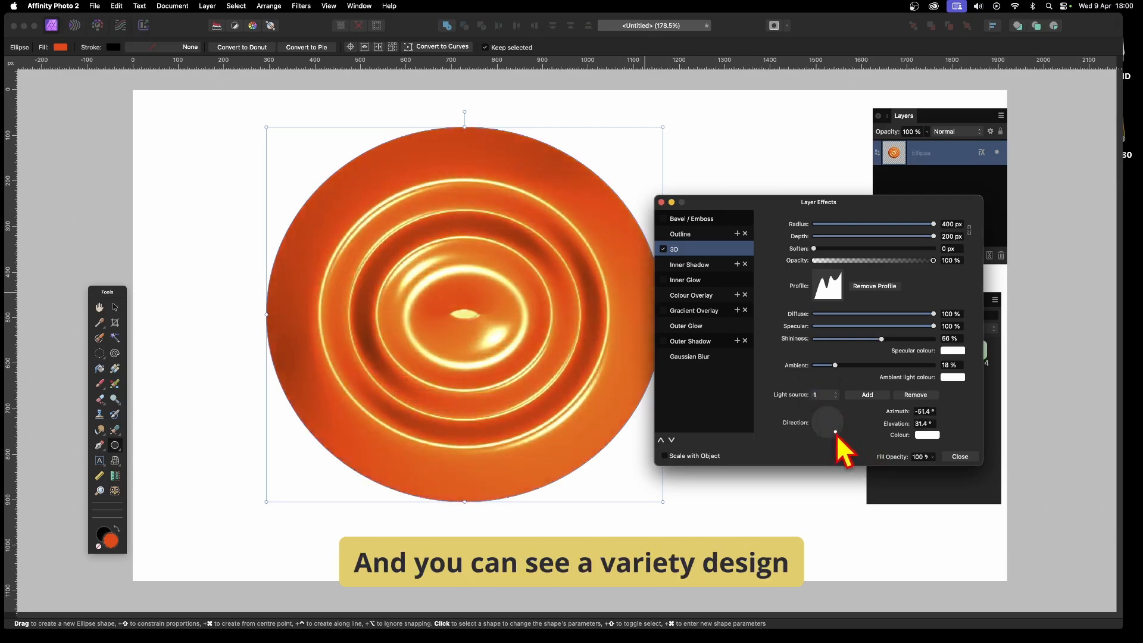
Colour light source 1 violet-blue (RGB 79, 54, 255) and close the layer effects settings
{"action": "left_click", "coordinate": [927, 435]}
{"action": "left_click", "coordinate": [978, 525]}
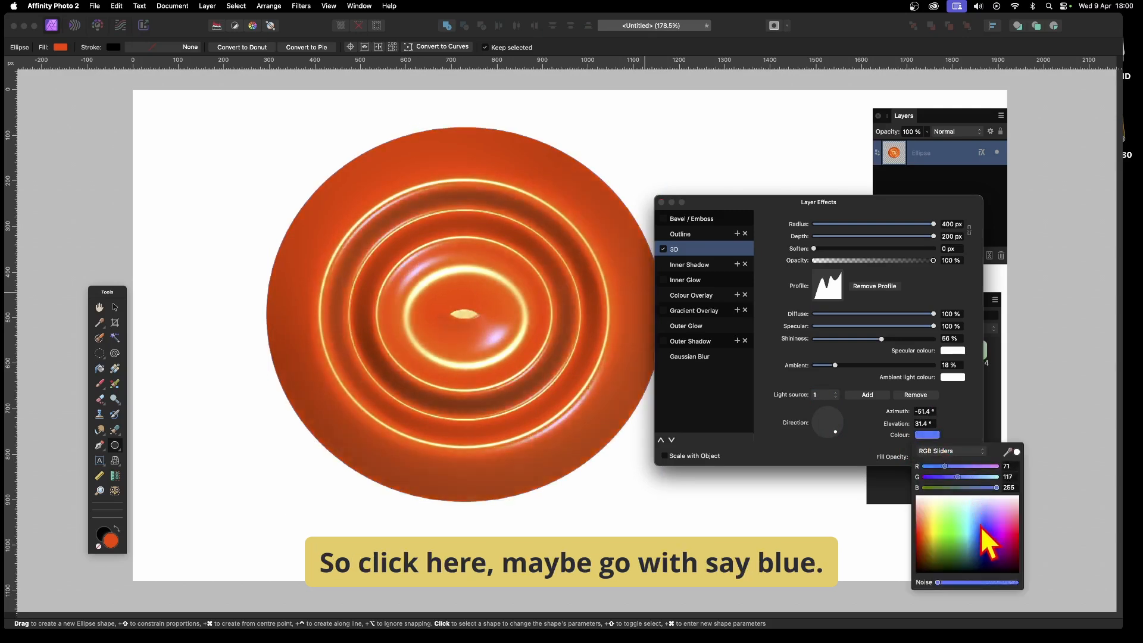
{"action": "left_click", "coordinate": [987, 530]}
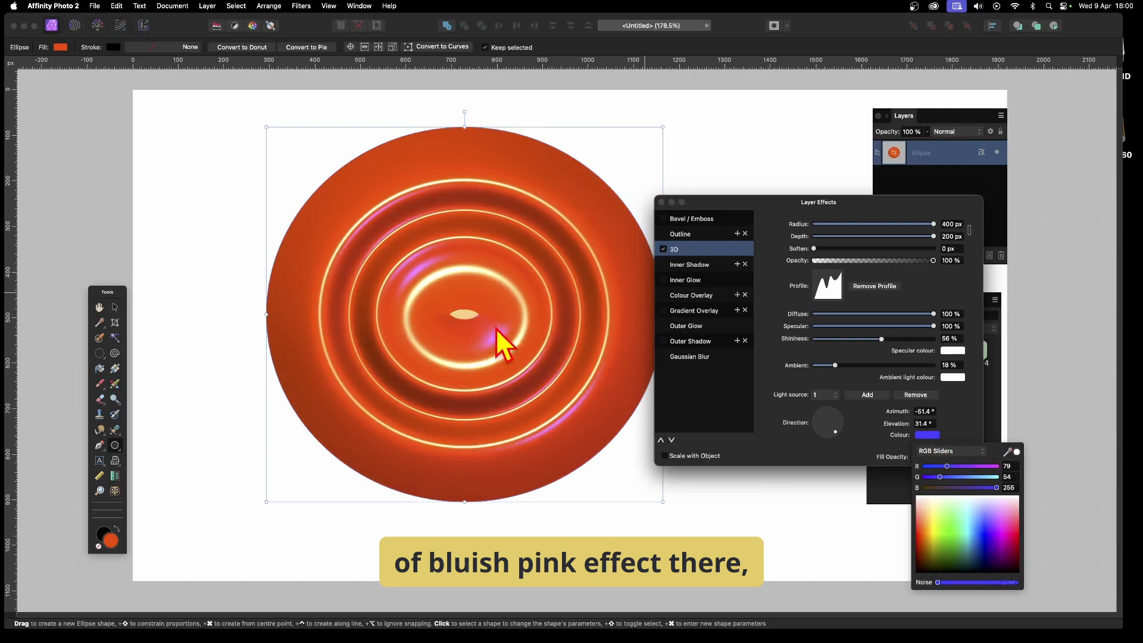
{"action": "left_click", "coordinate": [861, 459]}
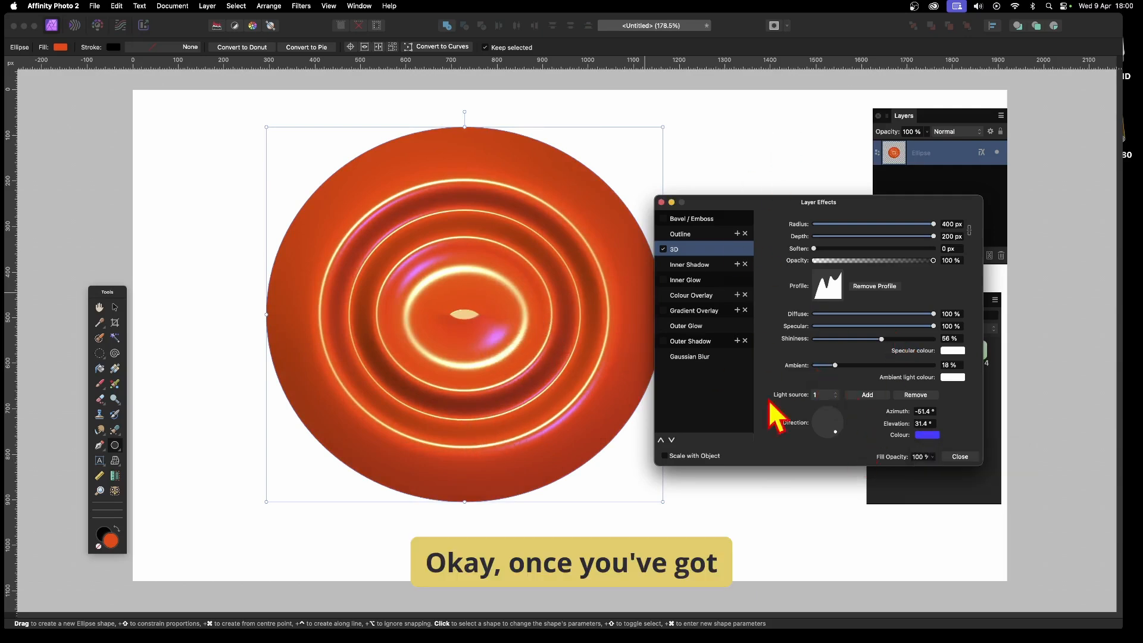
{"action": "left_click", "coordinate": [960, 457]}
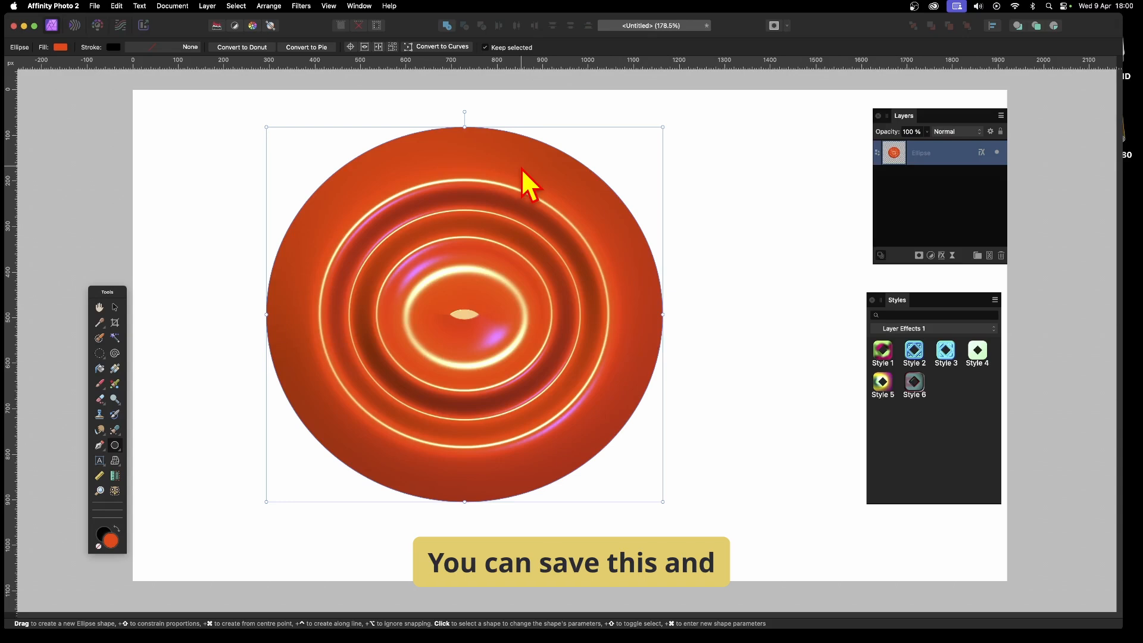
Bring the Styles panel beside the ellipse and save the ellipse's effect as a new style in the Layer Effects 1 category
{"action": "left_click_drag", "start_coordinate": [873, 293], "coordinate": [651, 185]}
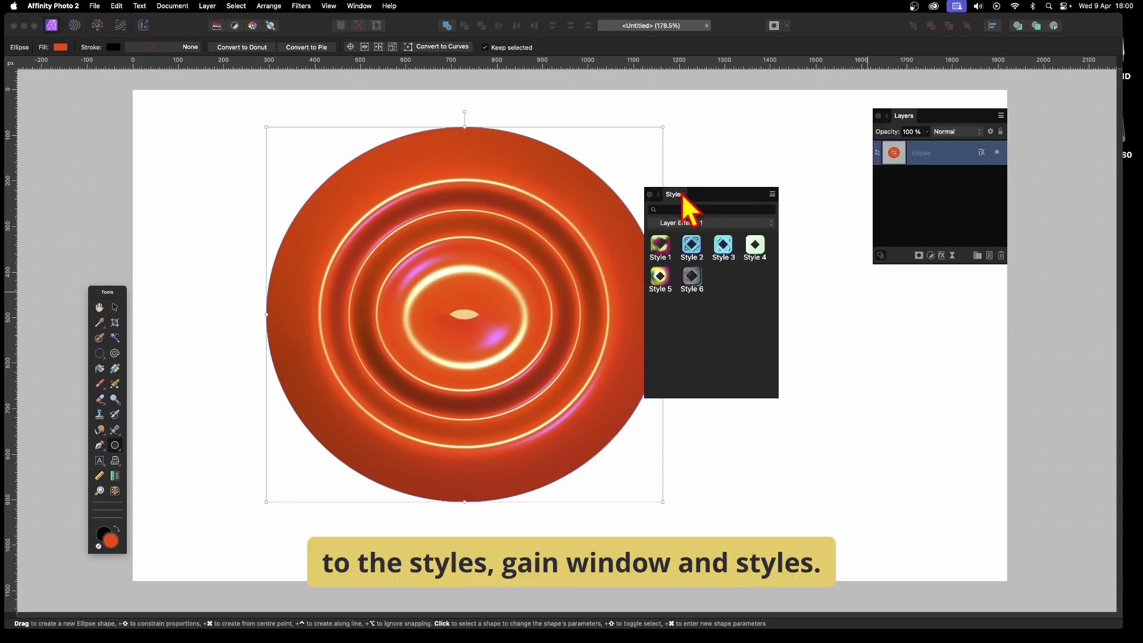
{"action": "left_click", "coordinate": [359, 6]}
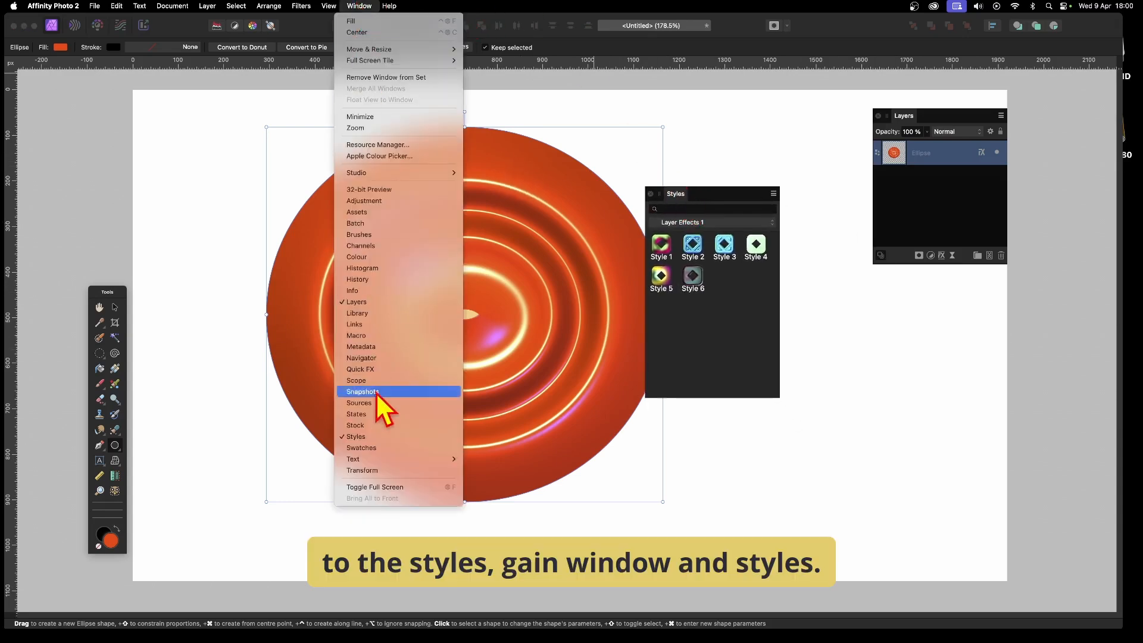
{"action": "left_click", "coordinate": [716, 198]}
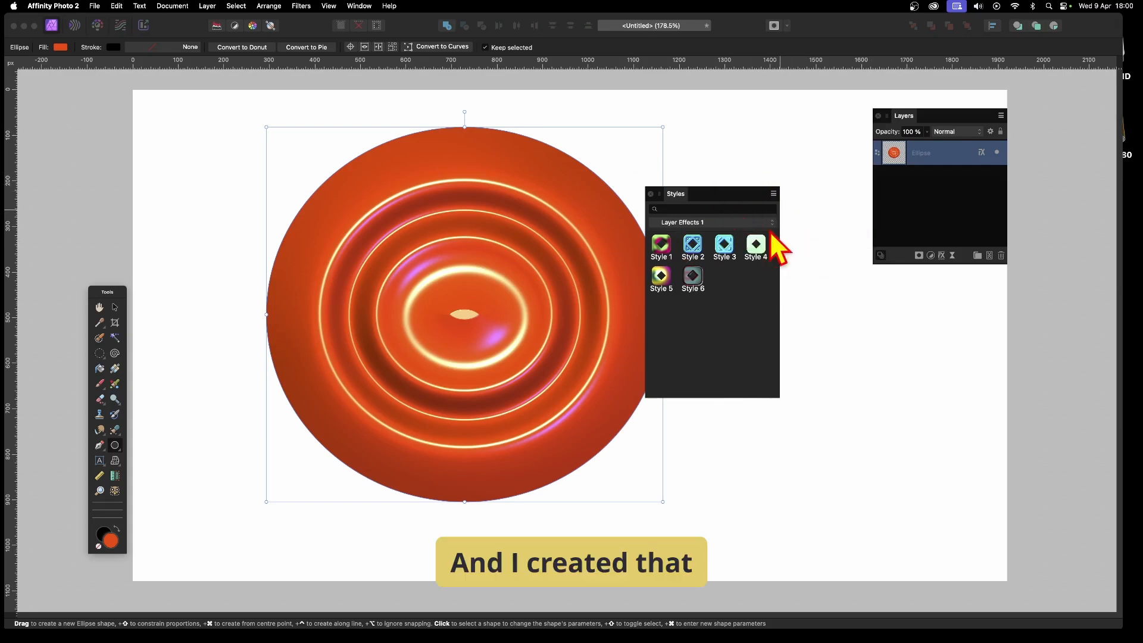
{"action": "left_click", "coordinate": [774, 194]}
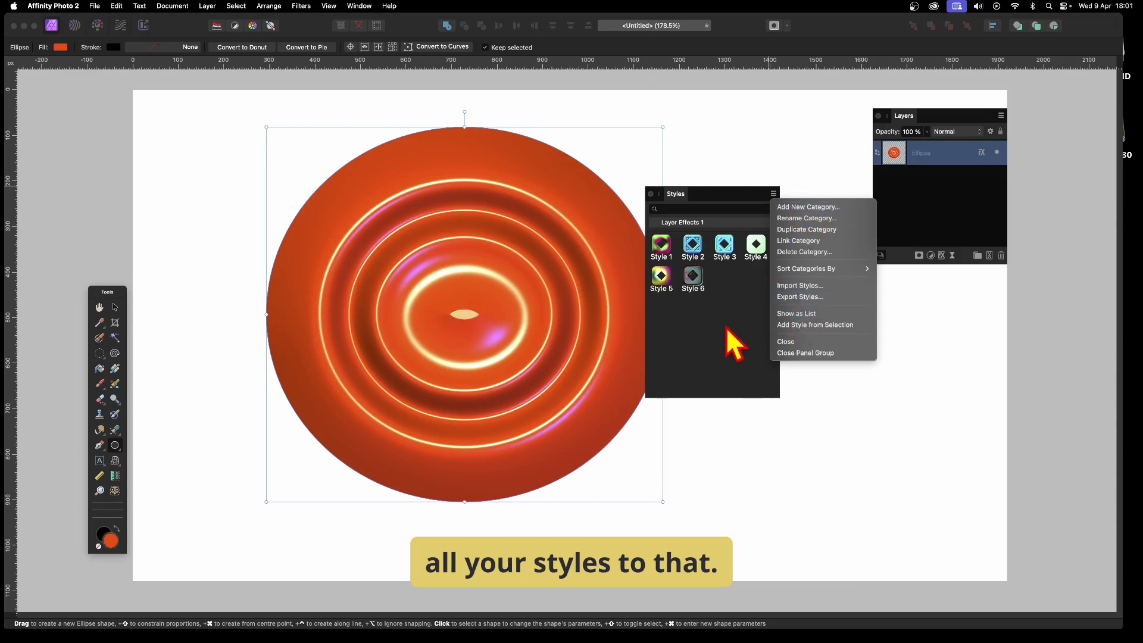
{"action": "left_click", "coordinate": [794, 325]}
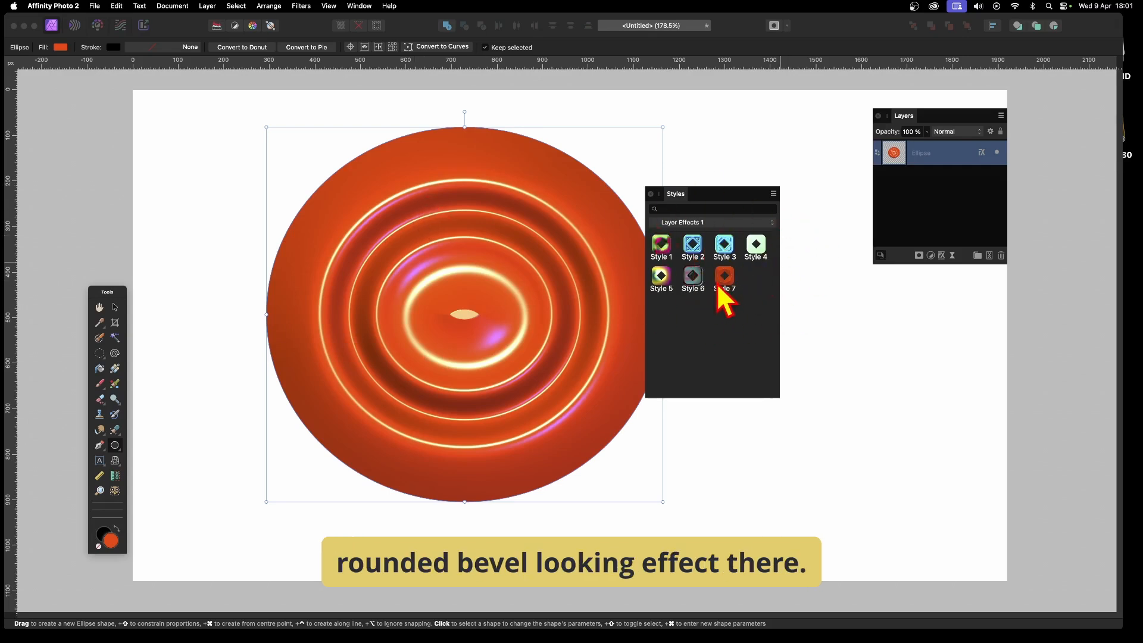
Delete the ellipse and draw a large rectangle across the middle of the page
{"action": "key", "text": "Delete"}
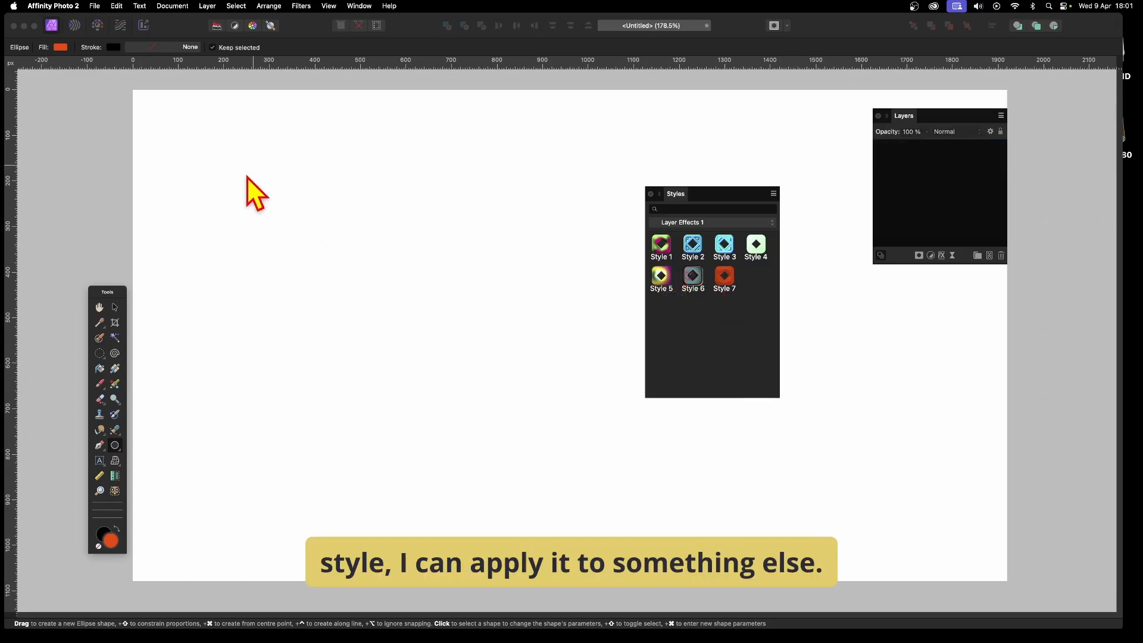
{"action": "left_click", "coordinate": [119, 445]}
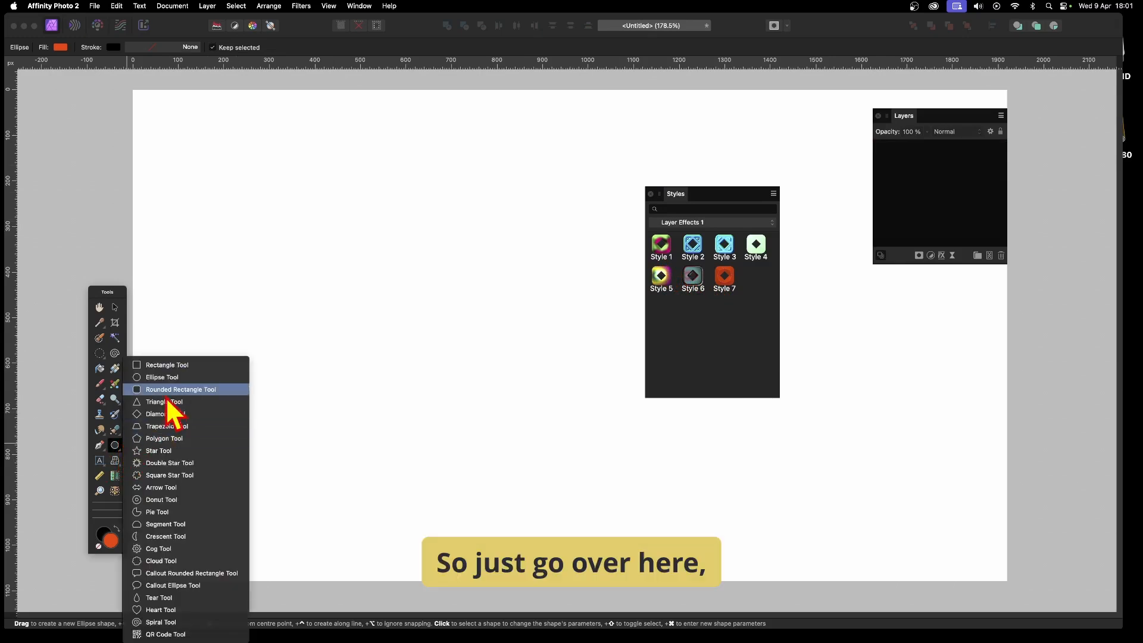
{"action": "left_click", "coordinate": [163, 363]}
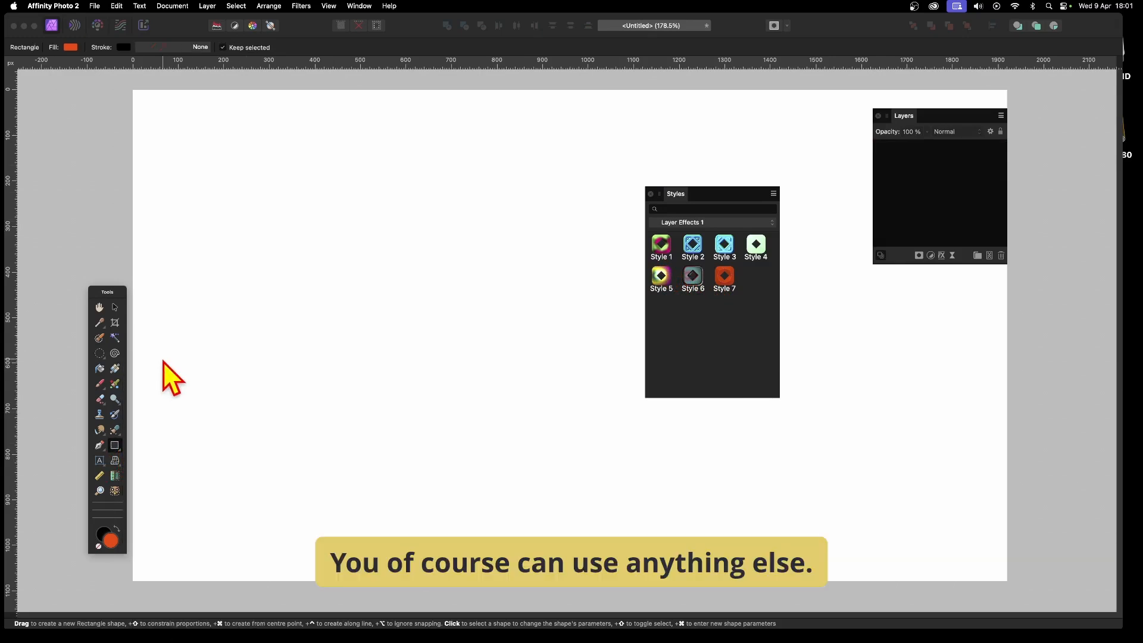
{"action": "left_click_drag", "start_coordinate": [247, 155], "coordinate": [764, 532]}
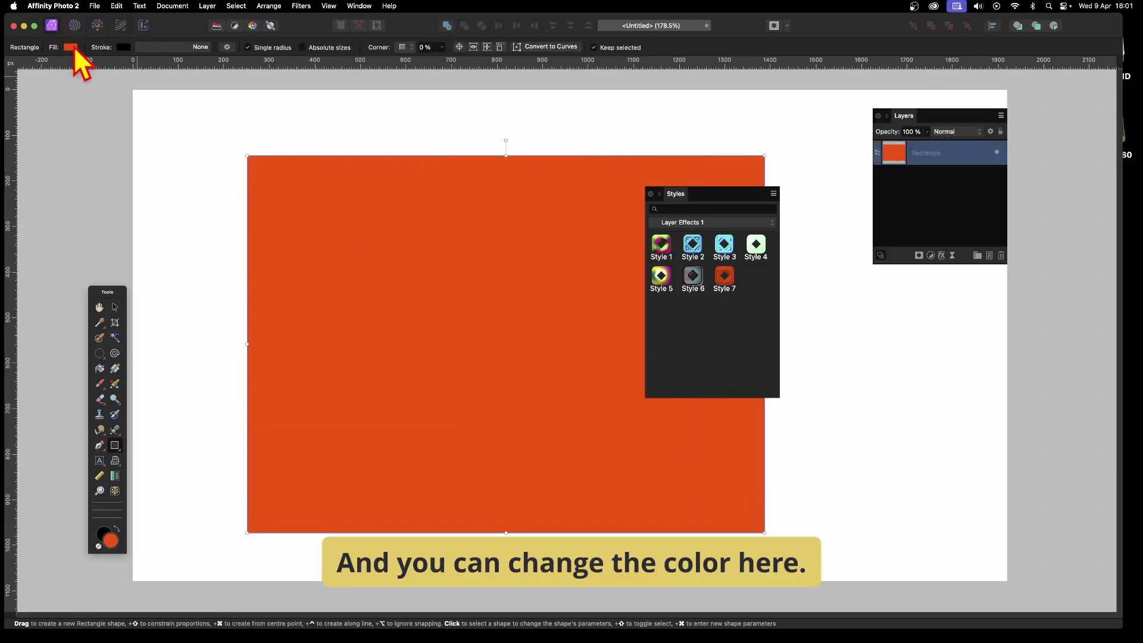
Fill the rectangle with light blue (RGB 50, 165, 255) and apply Style 7 to it
{"action": "left_click", "coordinate": [72, 47]}
{"action": "left_click", "coordinate": [145, 158]}
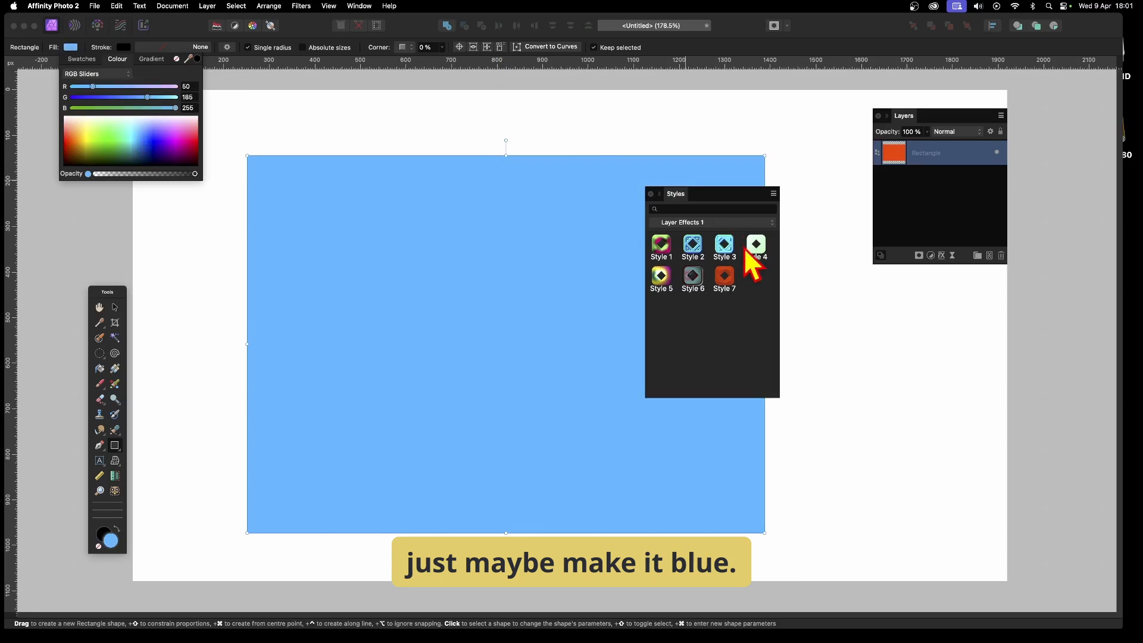
{"action": "left_click", "coordinate": [723, 276]}
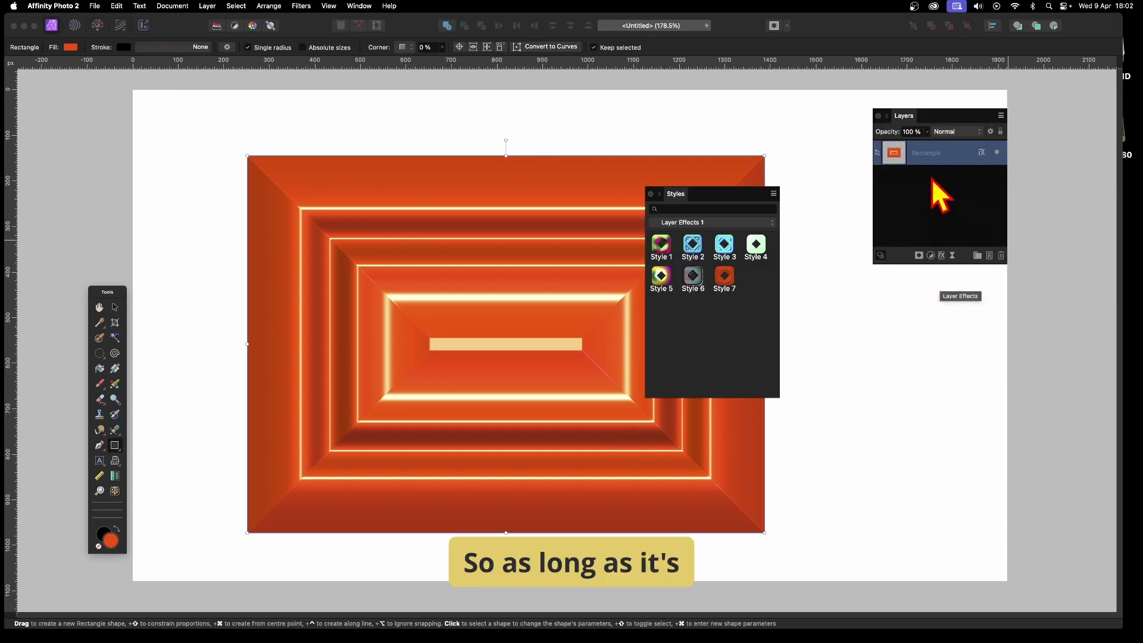
Try radii of 100 px and 700 px for the rectangle's 3D effect, and set the radius to 300 px
{"action": "left_click", "coordinate": [941, 255]}
{"action": "left_click_drag", "start_coordinate": [831, 209], "coordinate": [790, 284]}
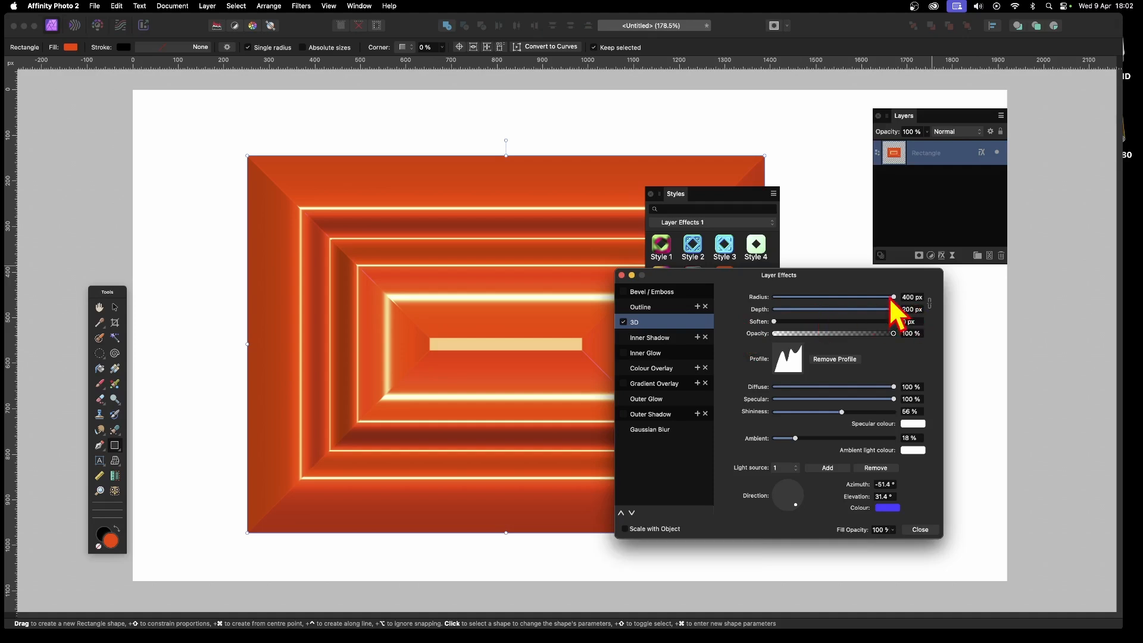
{"action": "left_click_drag", "start_coordinate": [892, 297], "coordinate": [926, 301]}
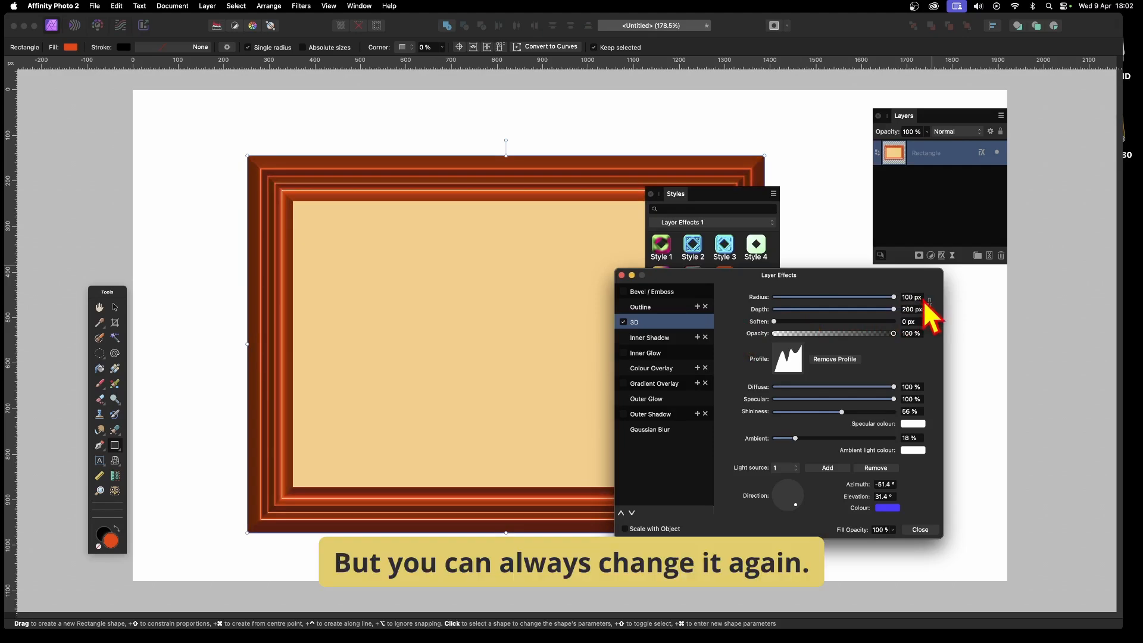
{"action": "left_click_drag", "start_coordinate": [921, 297], "coordinate": [870, 289]}
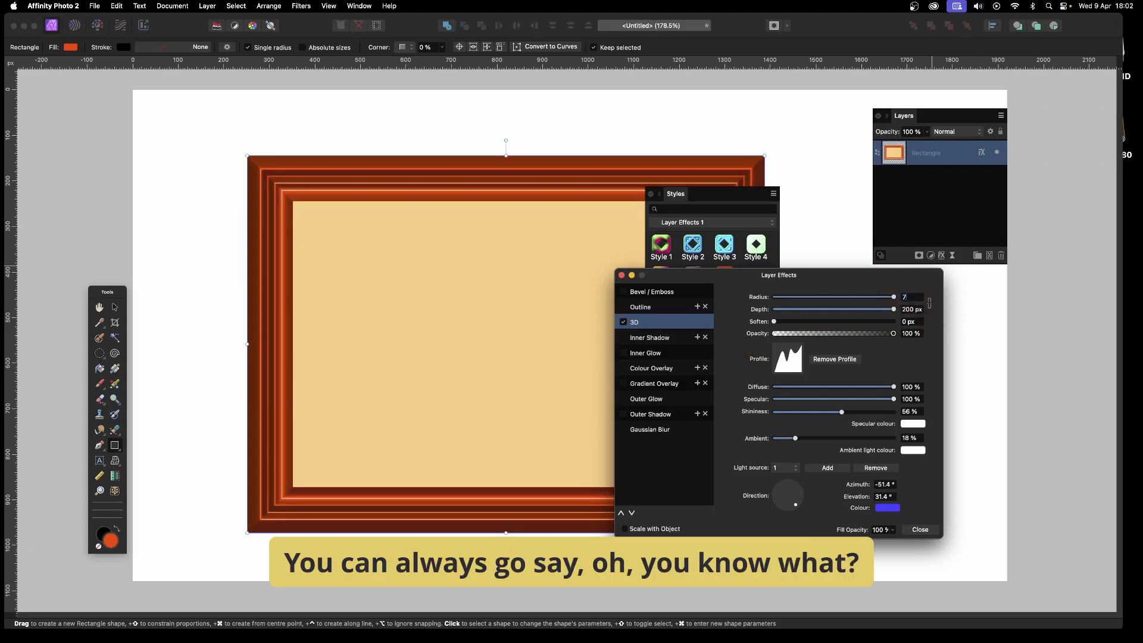
{"action": "key", "text": "Return"}
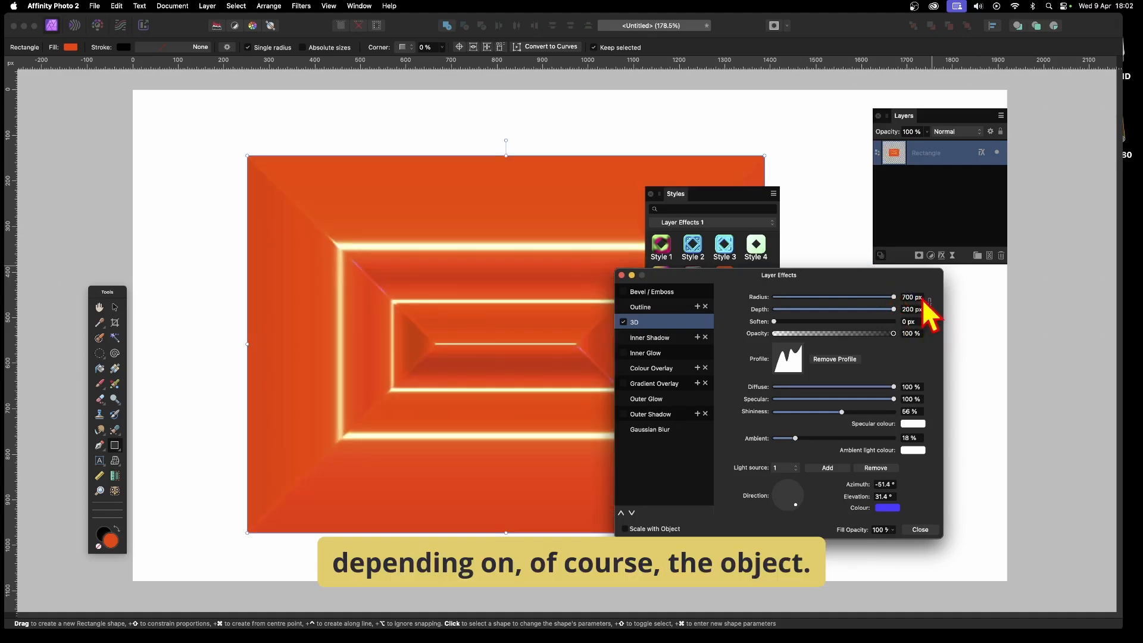
{"action": "left_click", "coordinate": [905, 296]}
{"action": "type", "text": "3"}
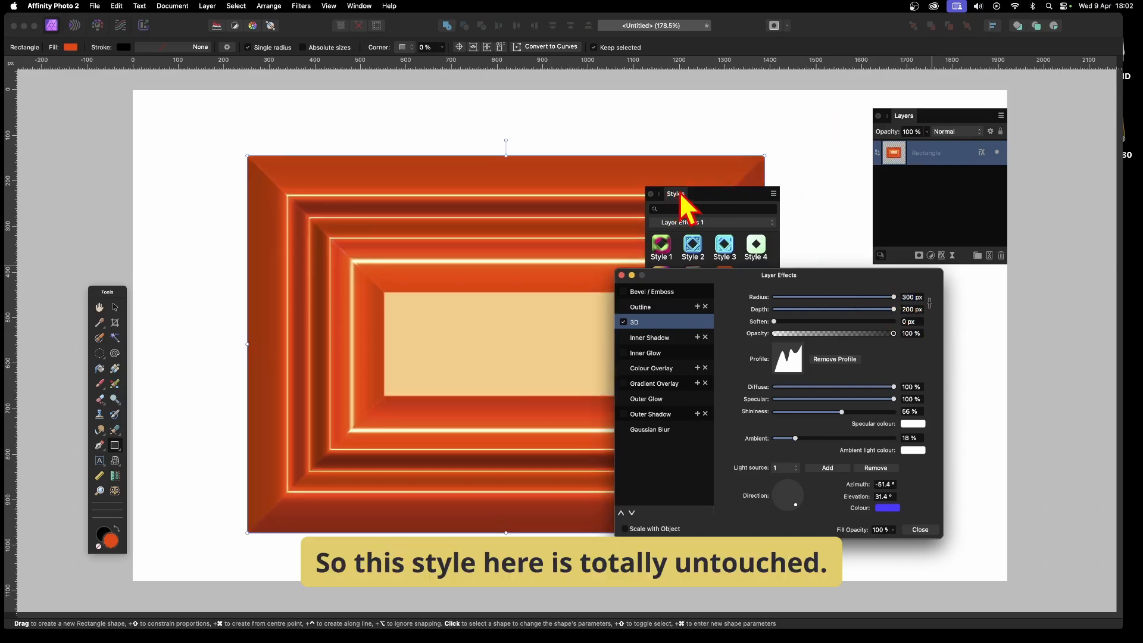
Move the Styles panel clear and reshape the rectangle's 3D profile curve with added points into four peaks, the second low and the third tallest
{"action": "left_click_drag", "start_coordinate": [680, 196], "coordinate": [727, 156]}
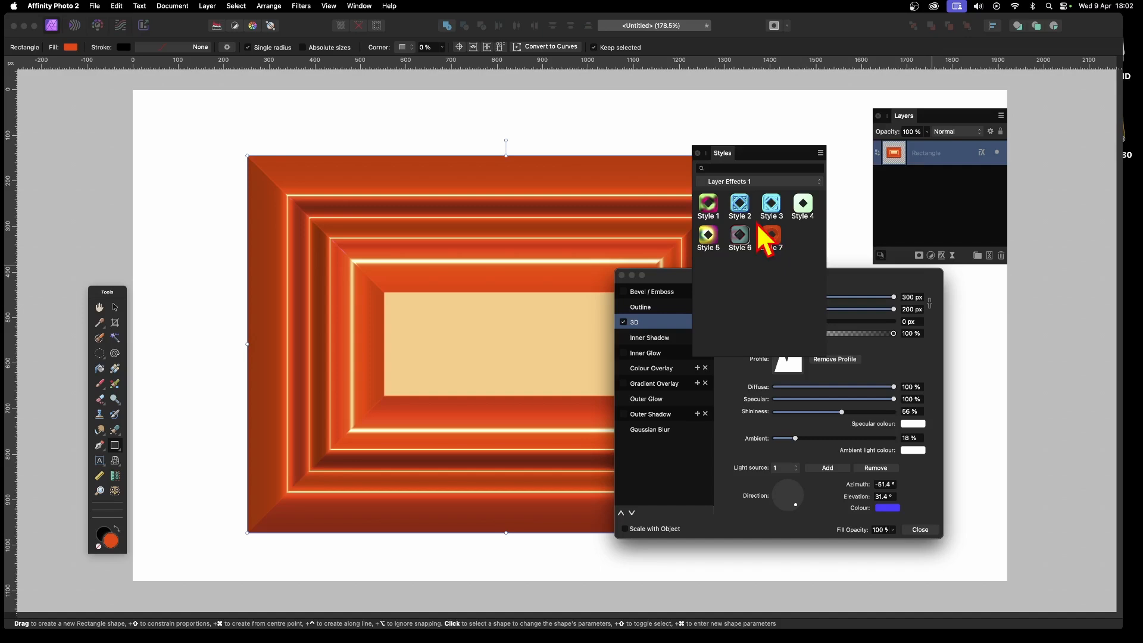
{"action": "left_click", "coordinate": [872, 276]}
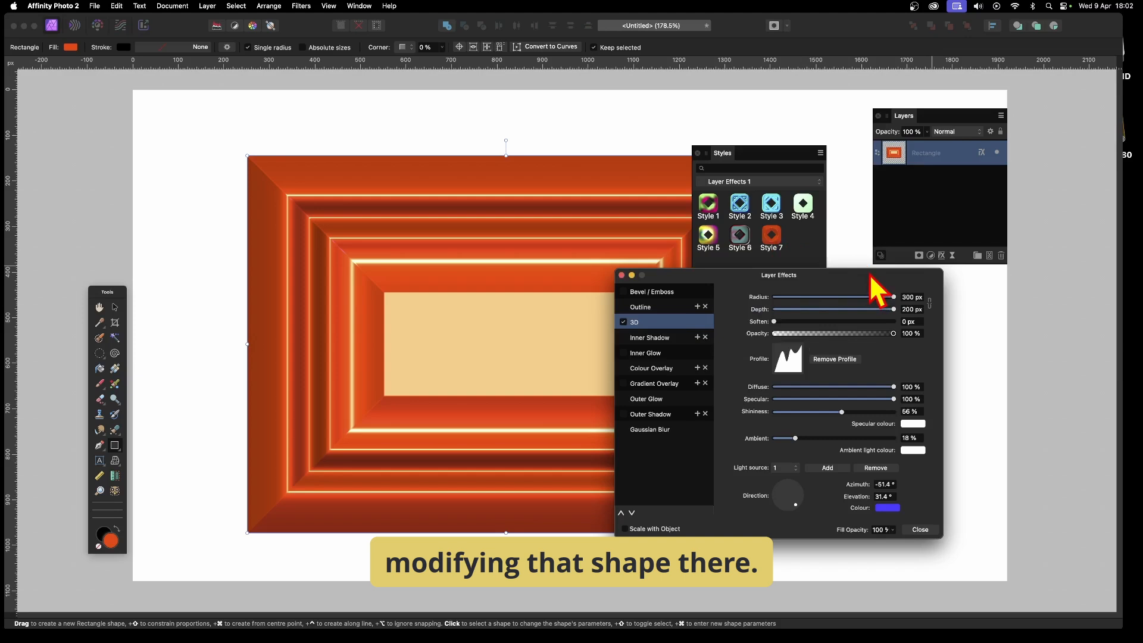
{"action": "left_click", "coordinate": [786, 361]}
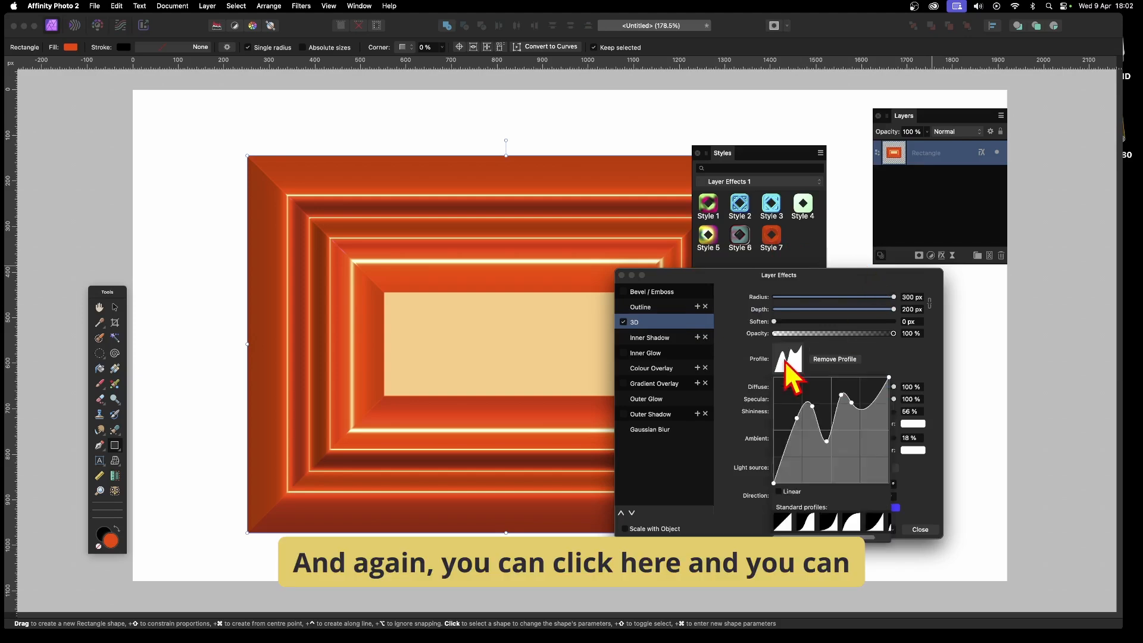
{"action": "left_click_drag", "start_coordinate": [816, 420], "coordinate": [809, 457]}
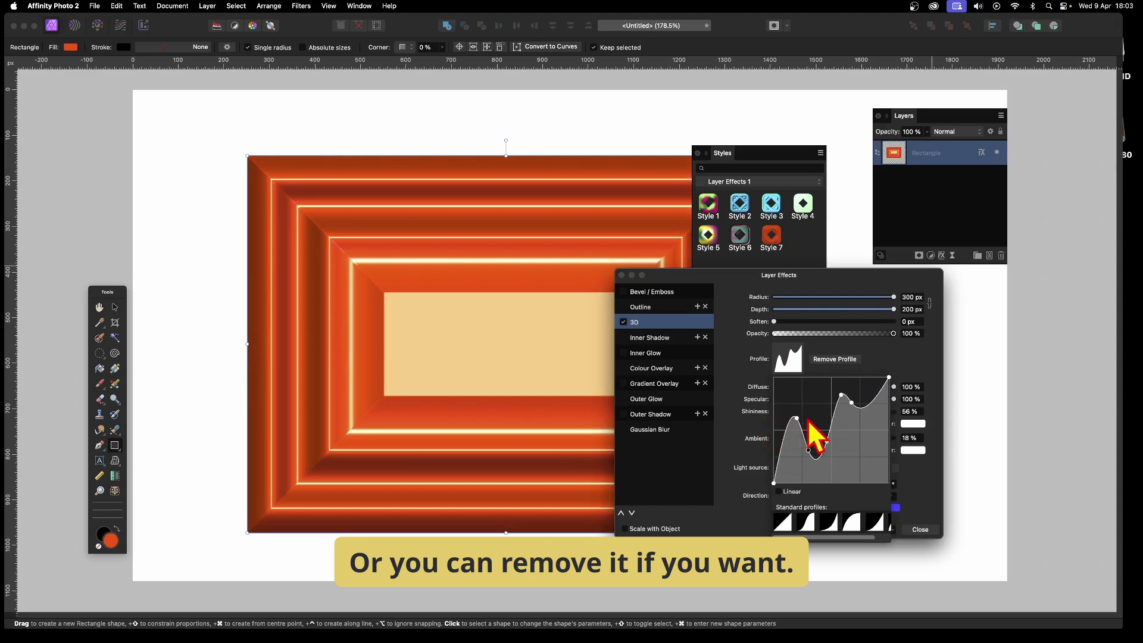
{"action": "left_click_drag", "start_coordinate": [796, 418], "coordinate": [867, 452]}
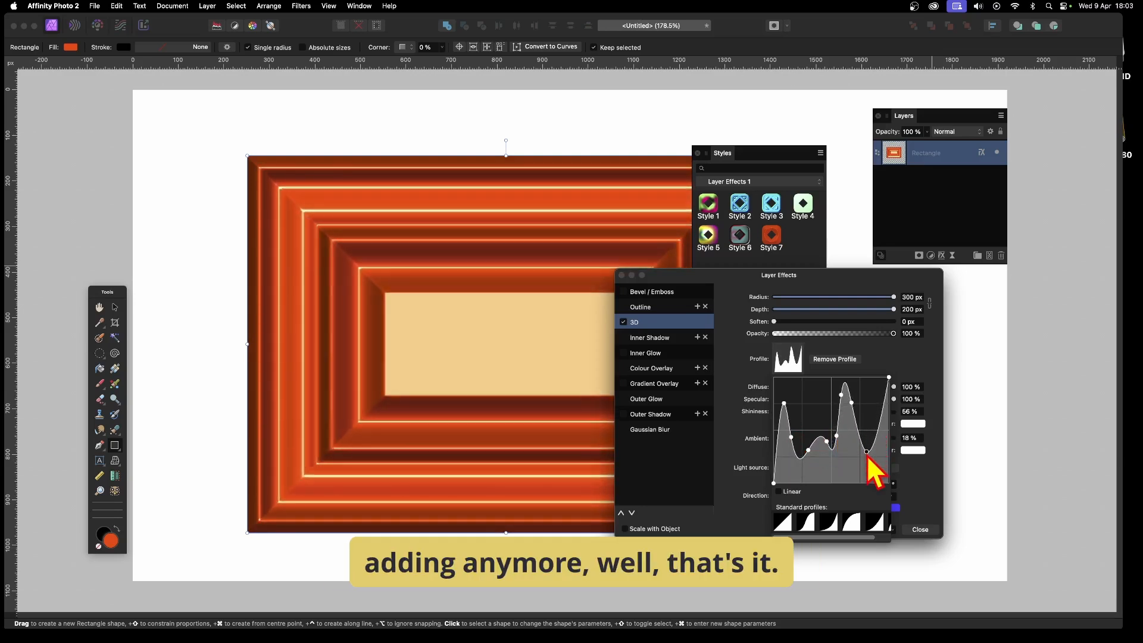
{"action": "left_click", "coordinate": [883, 417]}
{"action": "mouse_move", "coordinate": [884, 424]}
{"action": "left_mouse_down"}
{"action": "mouse_move", "coordinate": [880, 382]}
{"action": "mouse_move", "coordinate": [883, 423]}
{"action": "left_mouse_up"}
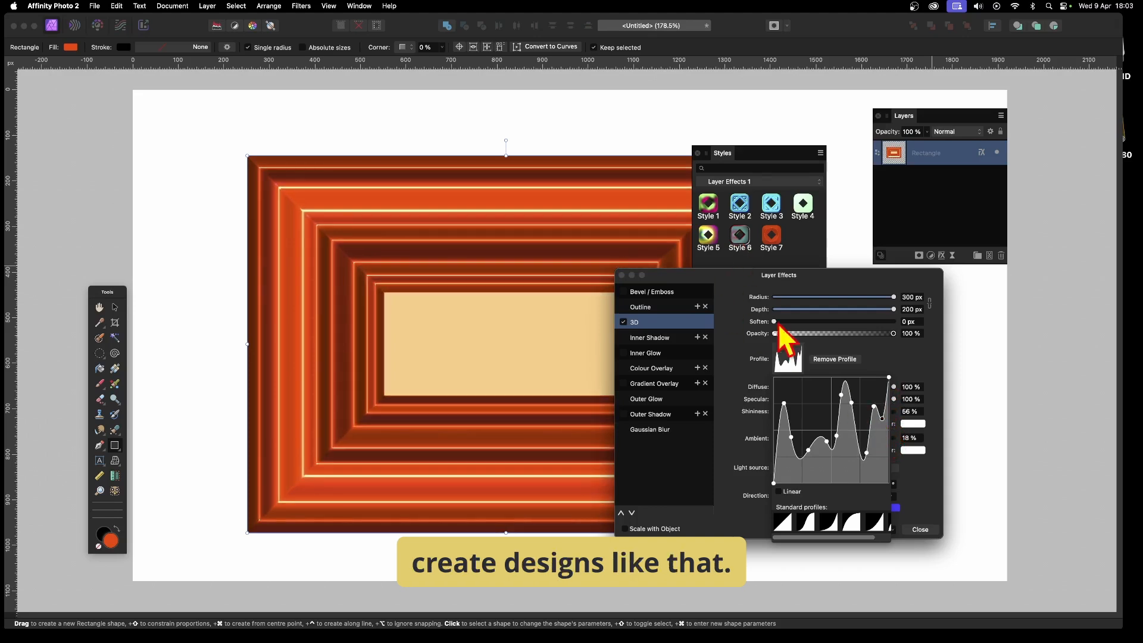
{"action": "left_click", "coordinate": [744, 353]}
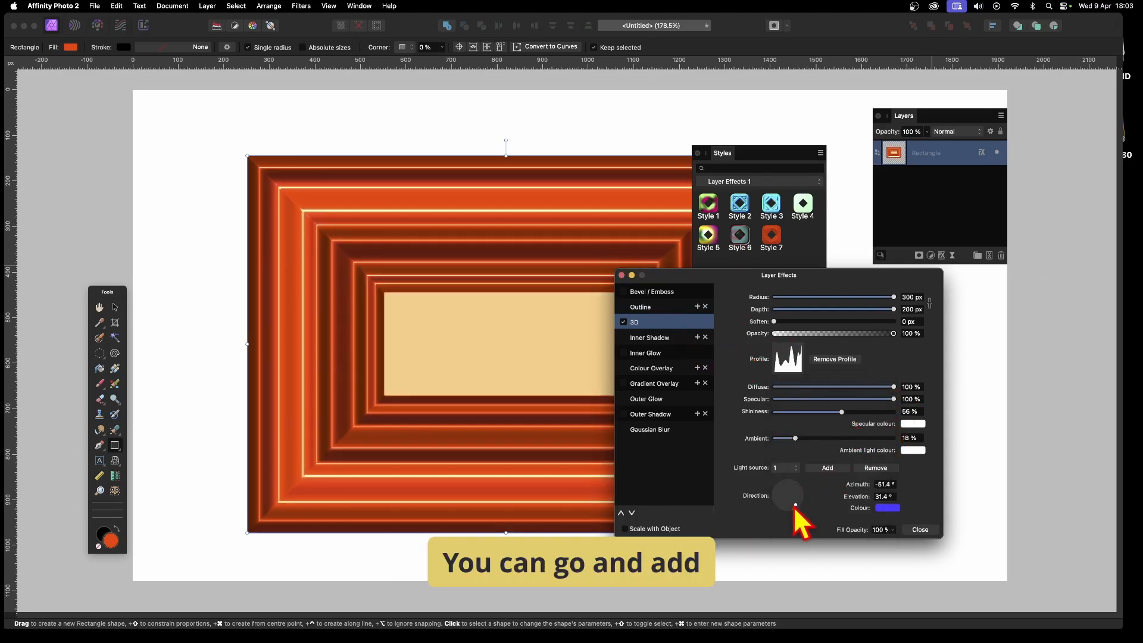
Aim light source 1 at azimuth 176.9° and elevation 51.7°, enable Scale with Object and close the layer effects settings
{"action": "left_click_drag", "start_coordinate": [795, 505], "coordinate": [779, 497]}
{"action": "left_click", "coordinate": [783, 468]}
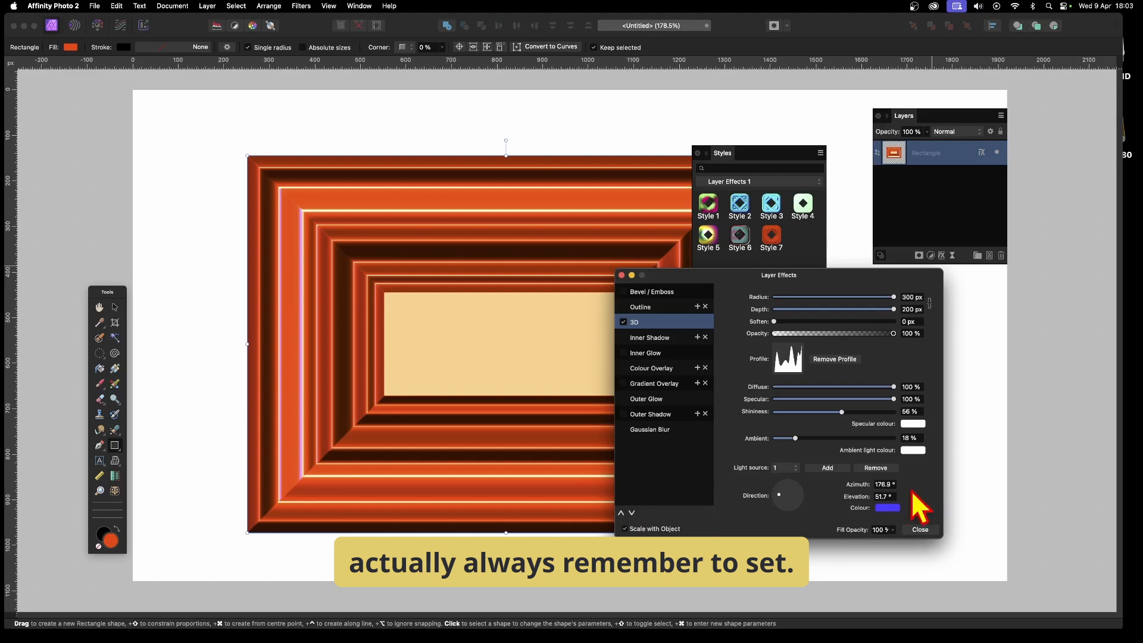
{"action": "left_click", "coordinate": [920, 529]}
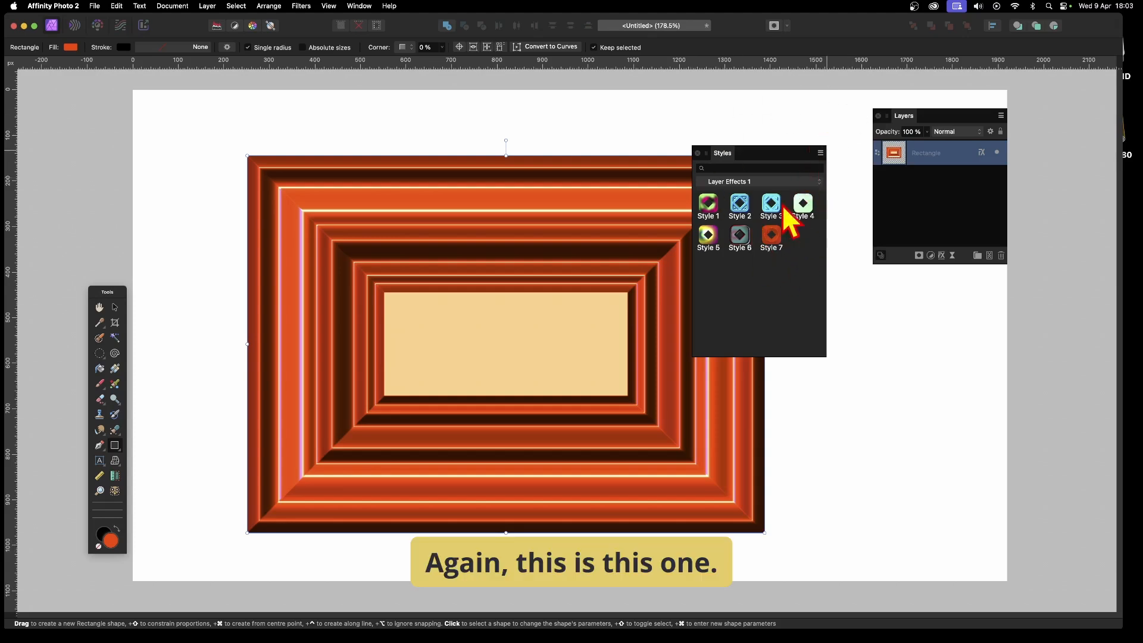
Save the rectangle's look as a new style in the Layer Effects 1 category and delete the rectangle
{"action": "left_click", "coordinate": [821, 153]}
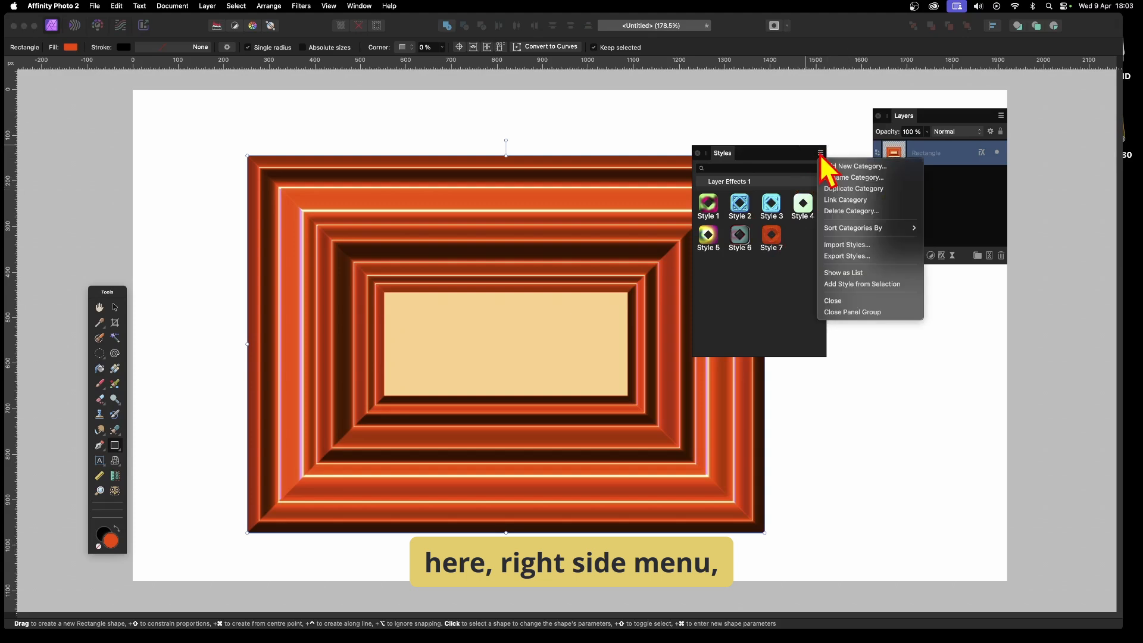
{"action": "left_click", "coordinate": [851, 284]}
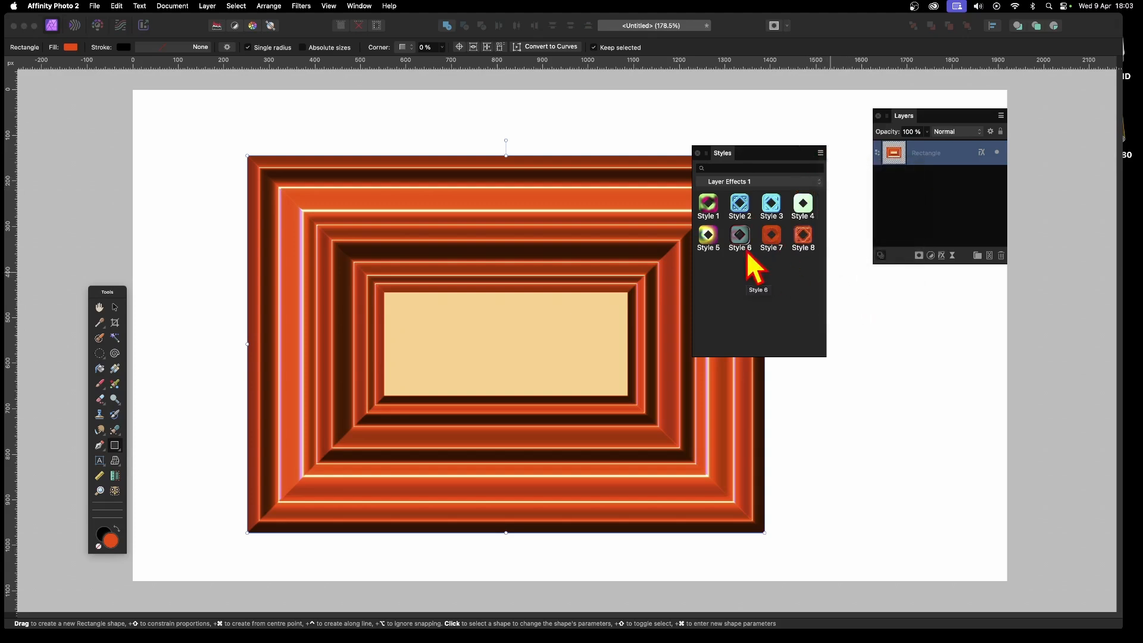
{"action": "key", "text": "Delete"}
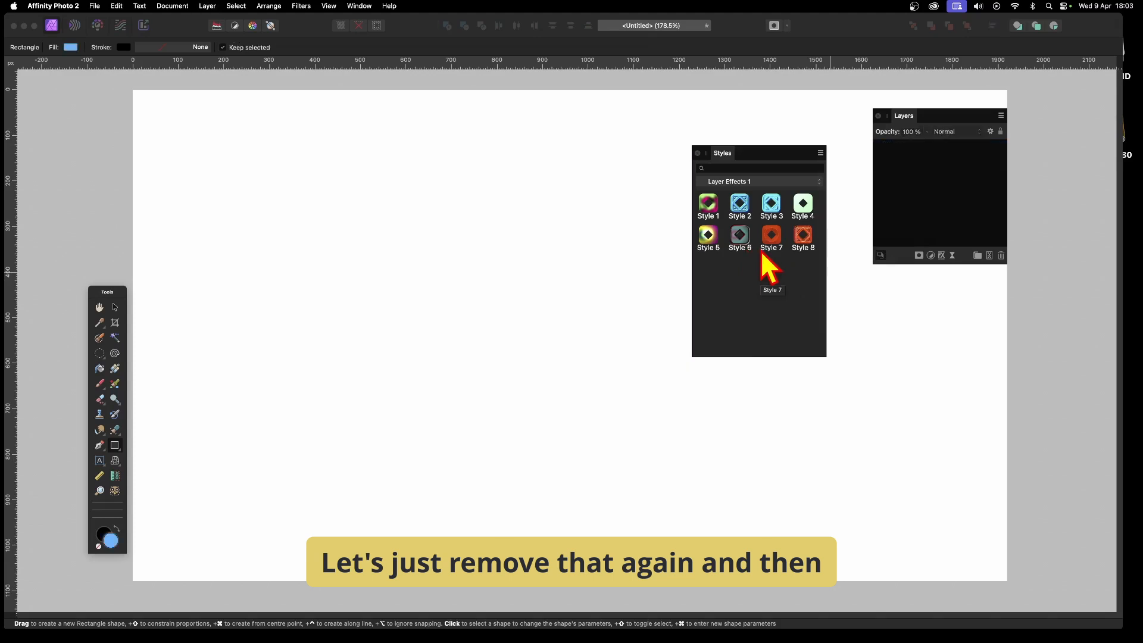
Draw a star about 970 px wide and 860 px high on the page's left half and give it 11 points
{"action": "left_click", "coordinate": [114, 447]}
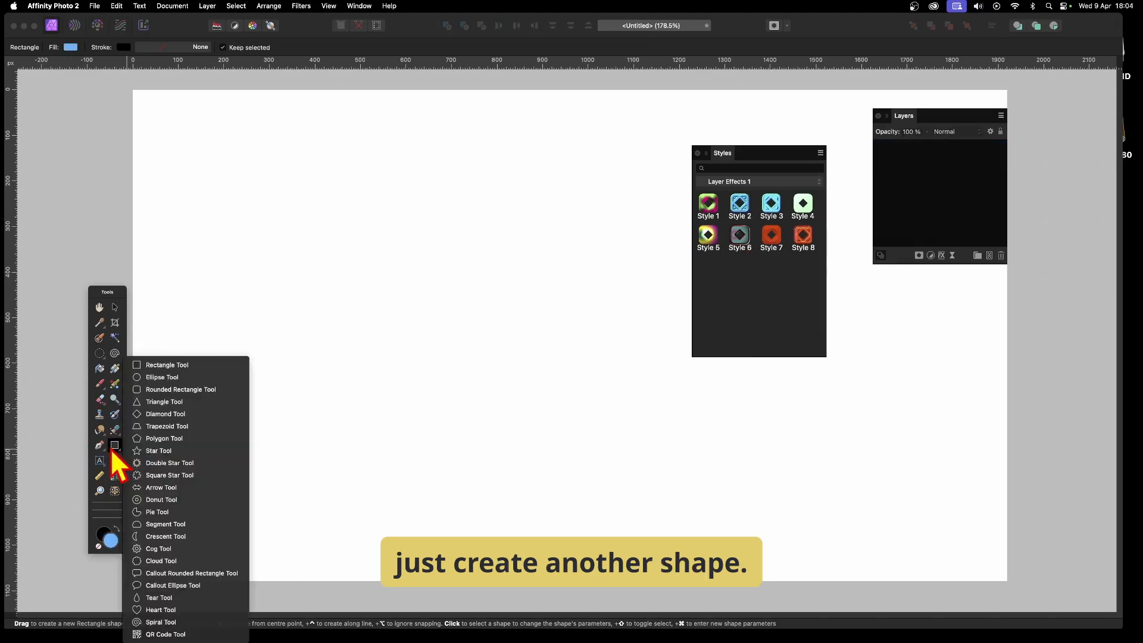
{"action": "left_click", "coordinate": [166, 451]}
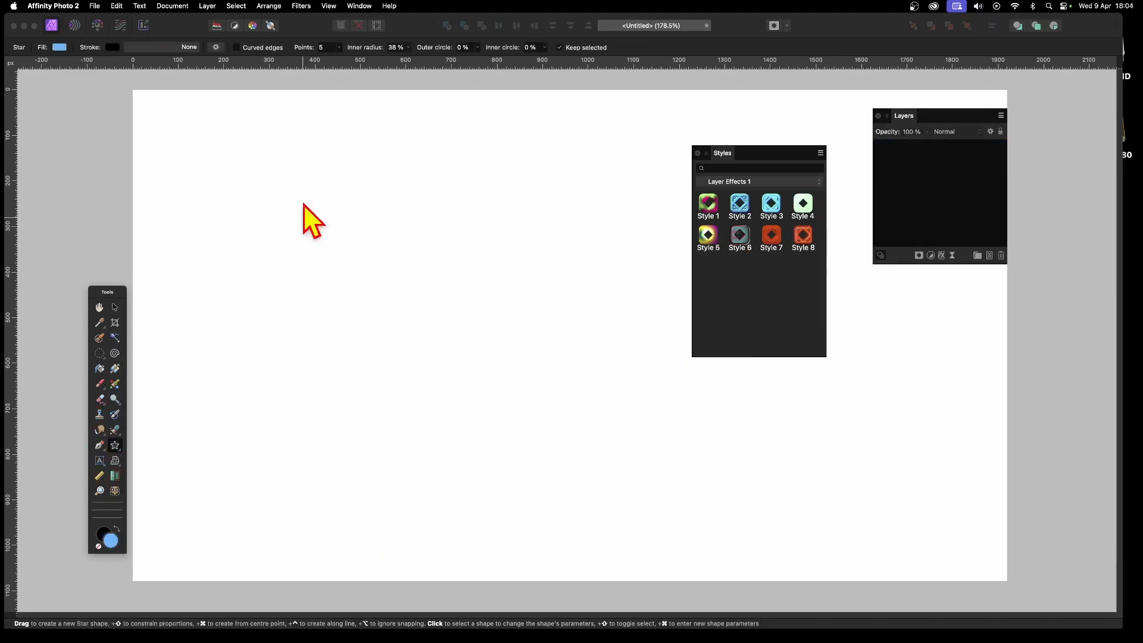
{"action": "left_click_drag", "start_coordinate": [245, 136], "coordinate": [685, 528]}
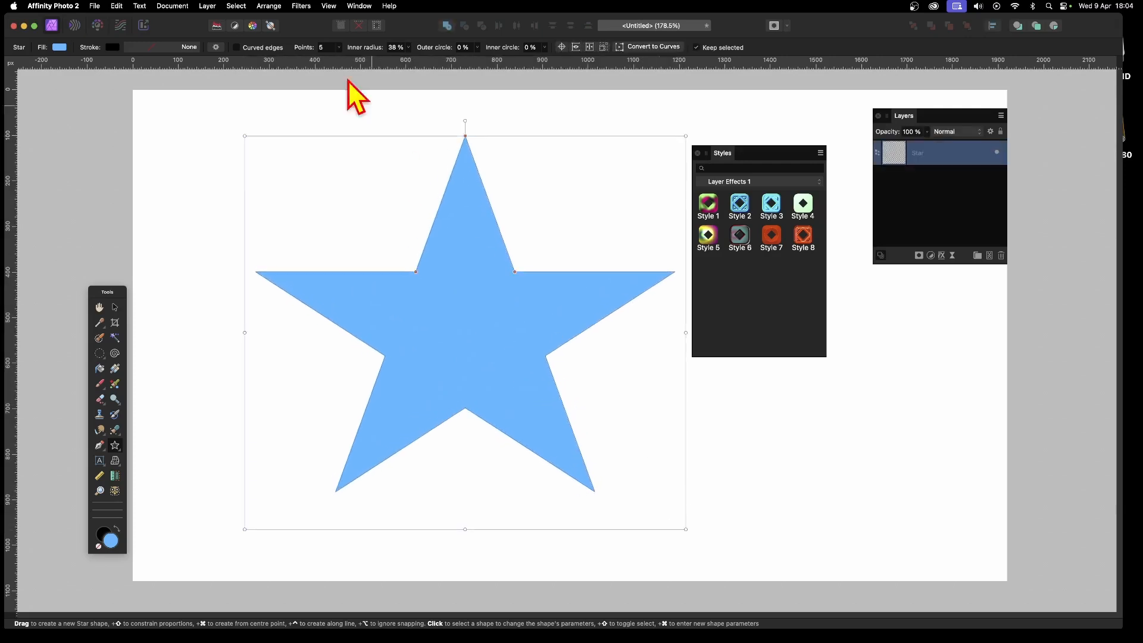
{"action": "left_click", "coordinate": [339, 47]}
{"action": "left_click_drag", "start_coordinate": [339, 58], "coordinate": [348, 59]}
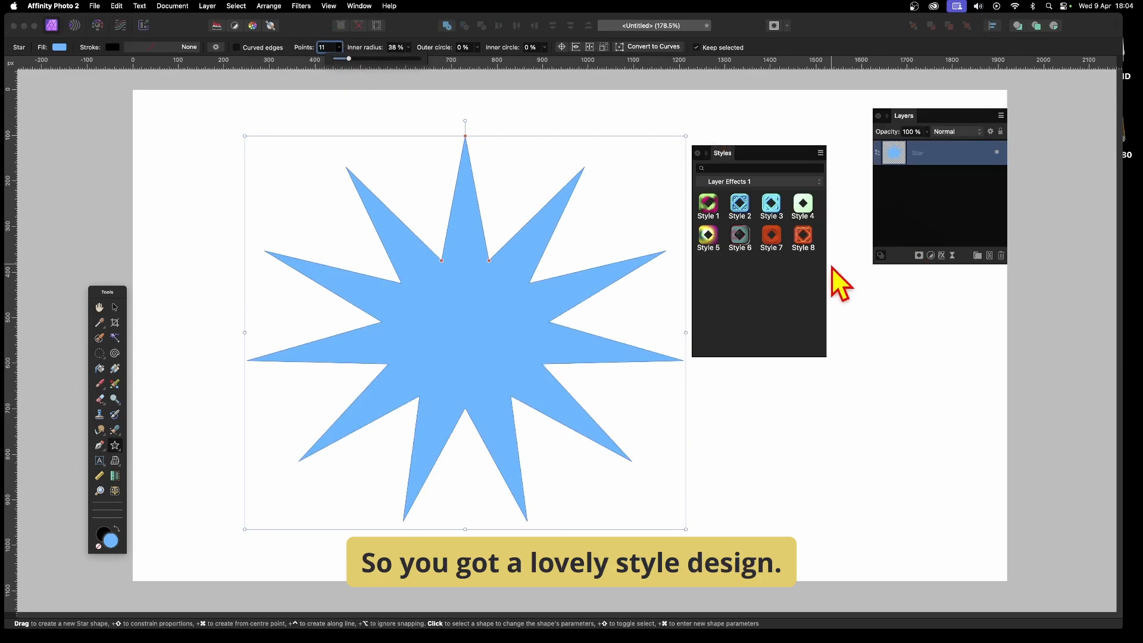
Apply Style 8 to the star and round it into a flower with inner radius 48% and outer circle 83%
{"action": "left_click", "coordinate": [805, 241]}
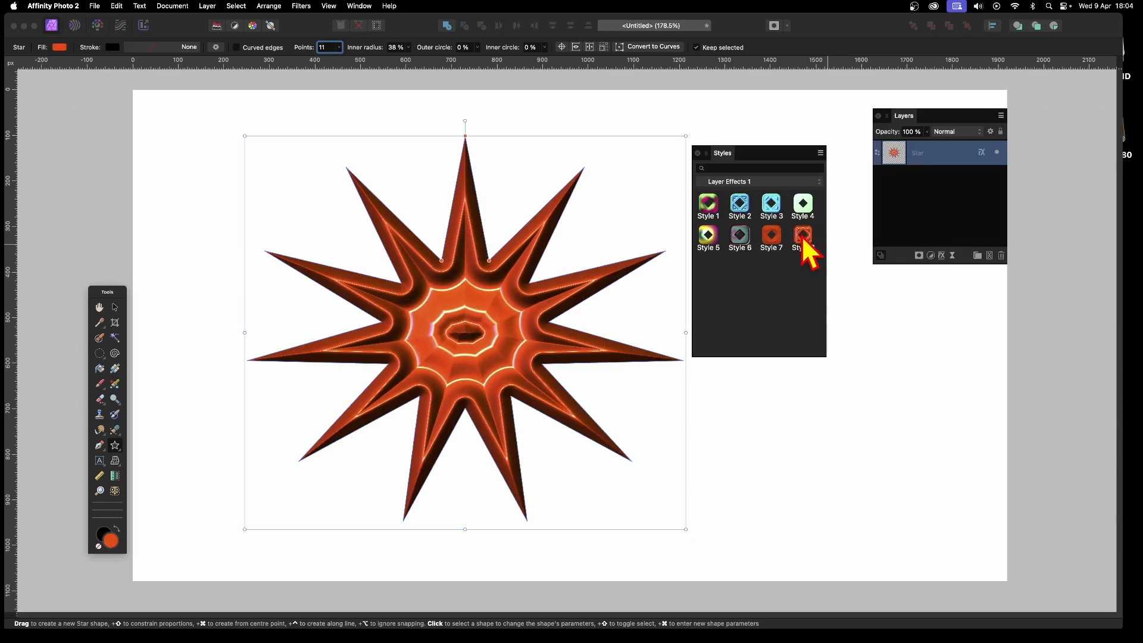
{"action": "left_click", "coordinate": [338, 47]}
{"action": "mouse_move", "coordinate": [342, 58]}
{"action": "left_mouse_down"}
{"action": "mouse_move", "coordinate": [302, 60]}
{"action": "mouse_move", "coordinate": [349, 67]}
{"action": "mouse_move", "coordinate": [331, 71]}
{"action": "mouse_move", "coordinate": [339, 77]}
{"action": "left_mouse_up"}
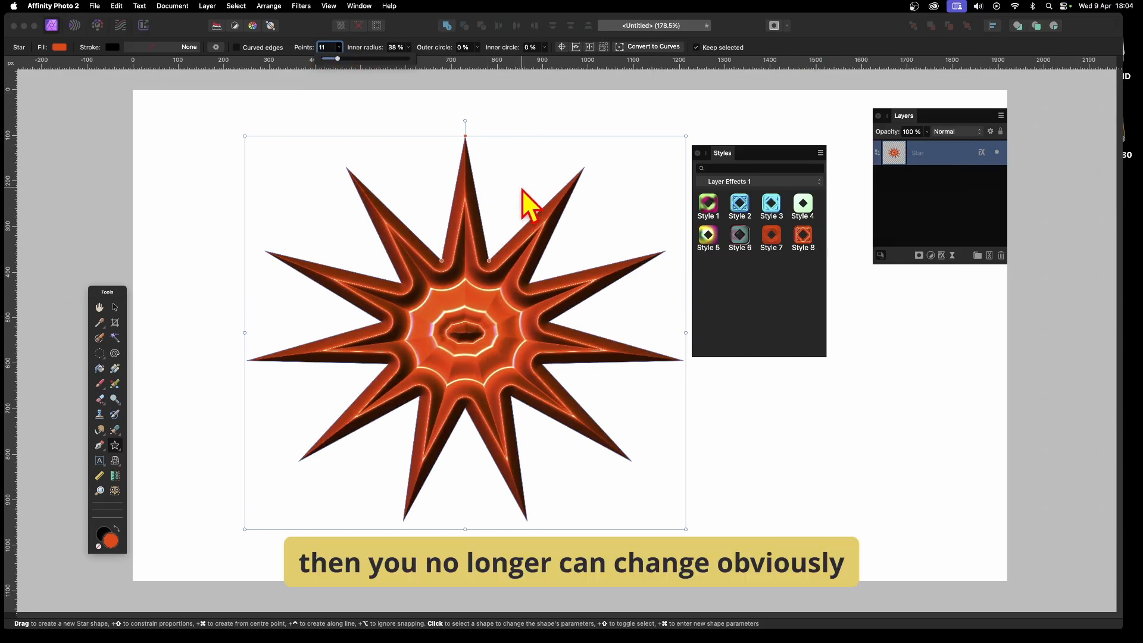
{"action": "left_click", "coordinate": [409, 48]}
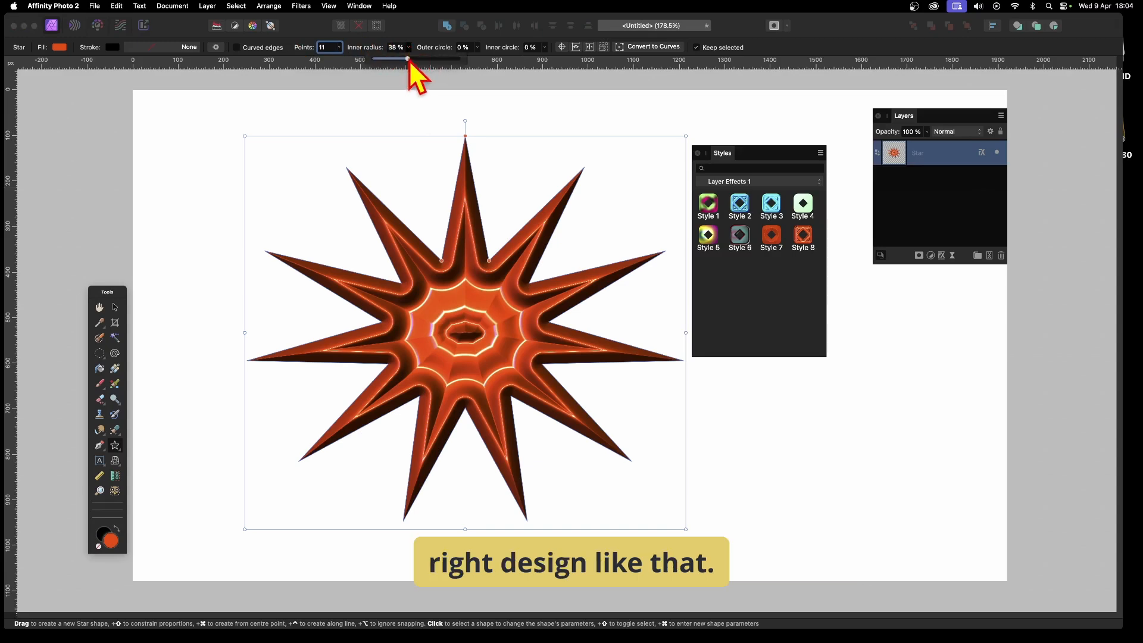
{"action": "left_click_drag", "start_coordinate": [408, 58], "coordinate": [546, 58]}
{"action": "left_click", "coordinate": [477, 47]}
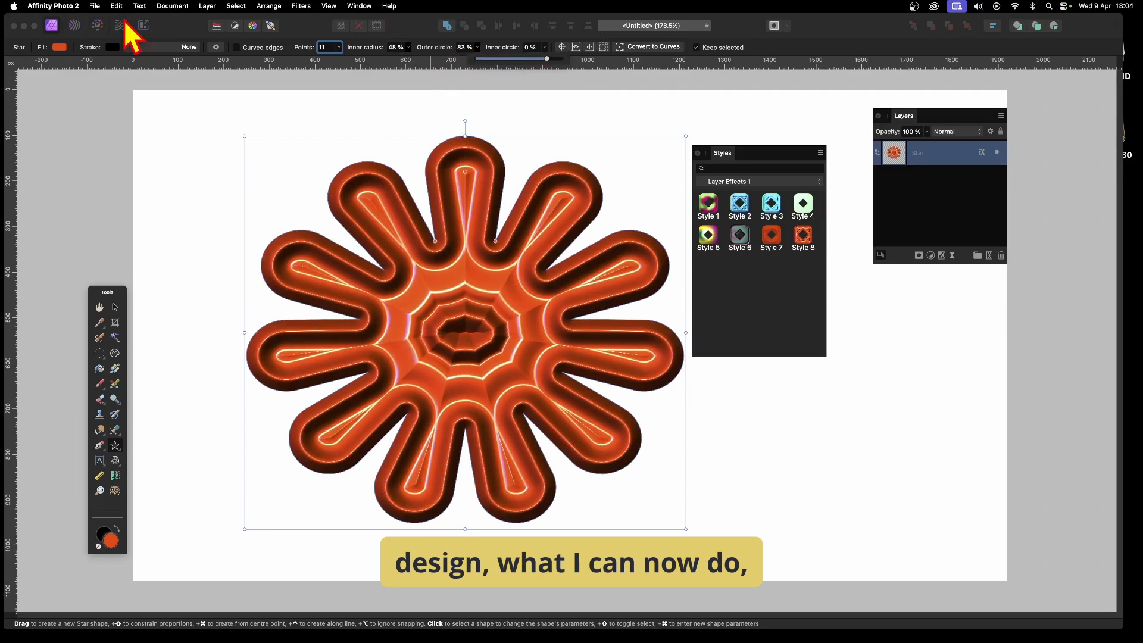
Rasterise the star layer with Preserve layer FX turned off
{"action": "left_click", "coordinate": [207, 6]}
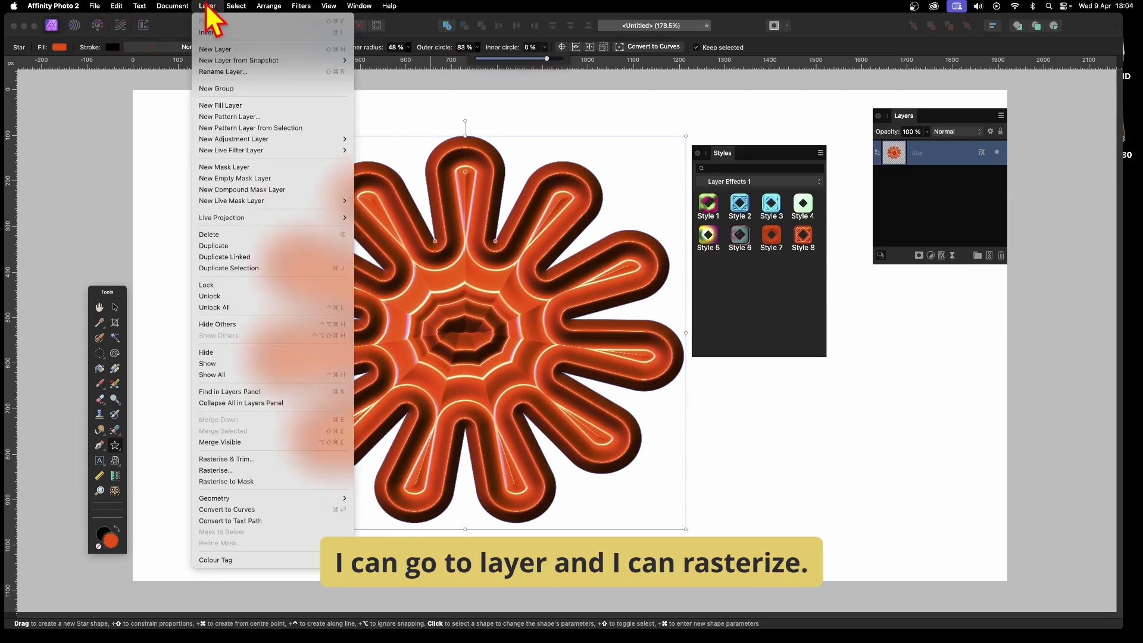
{"action": "left_click", "coordinate": [237, 471]}
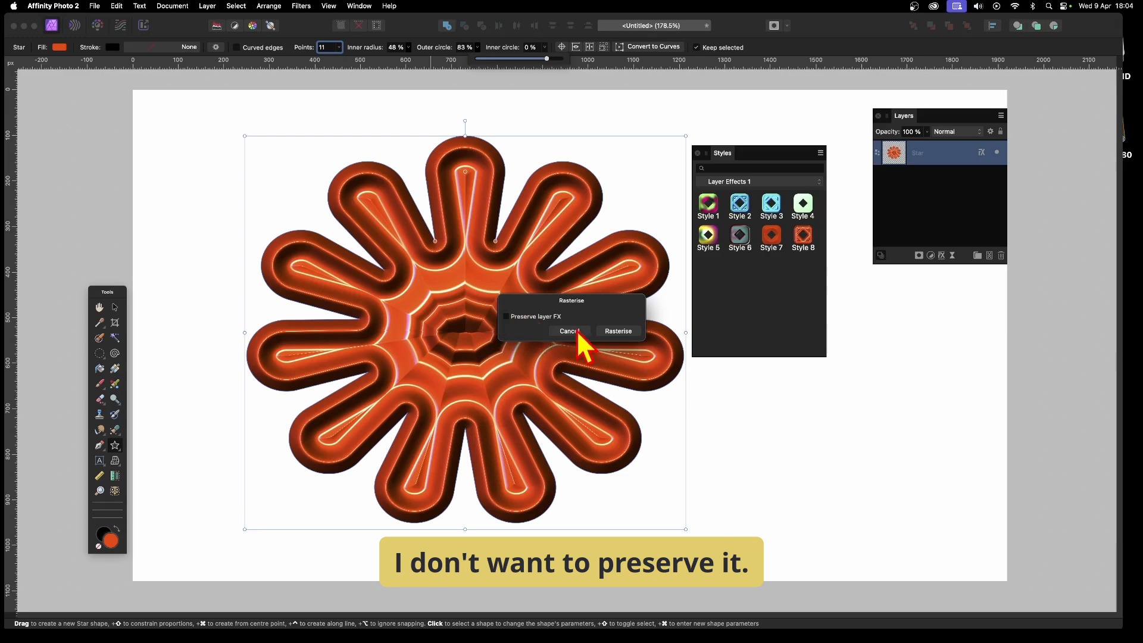
{"action": "left_click", "coordinate": [622, 334]}
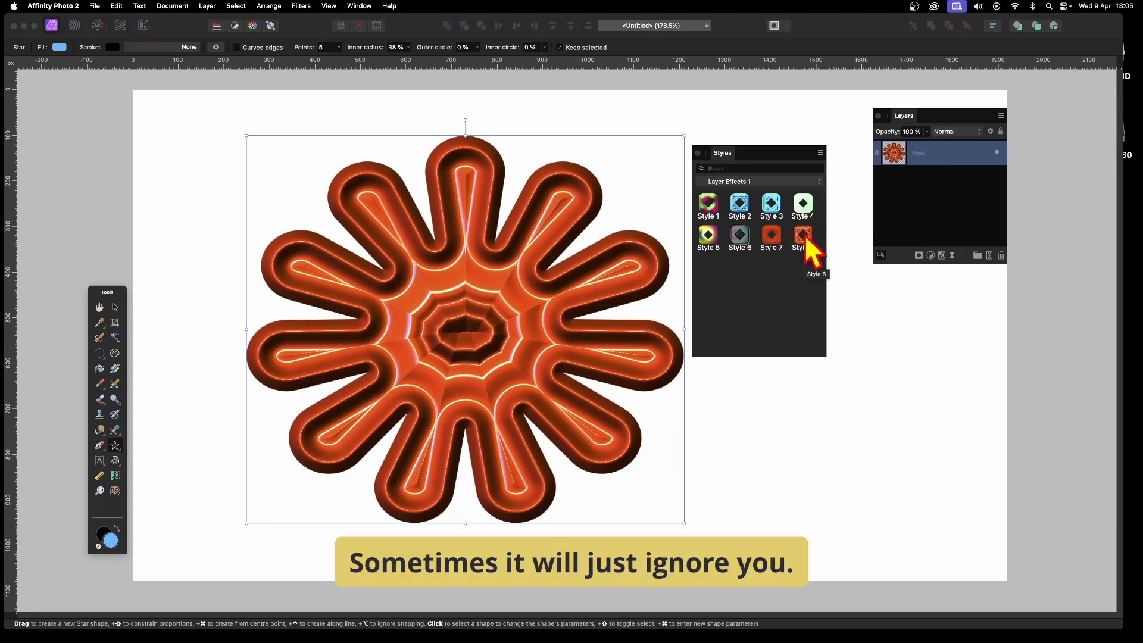
Try several saved styles on the rasterised flower, including Styles 7, 1 and 2, and settle on Style 3
{"action": "left_click", "coordinate": [771, 241]}
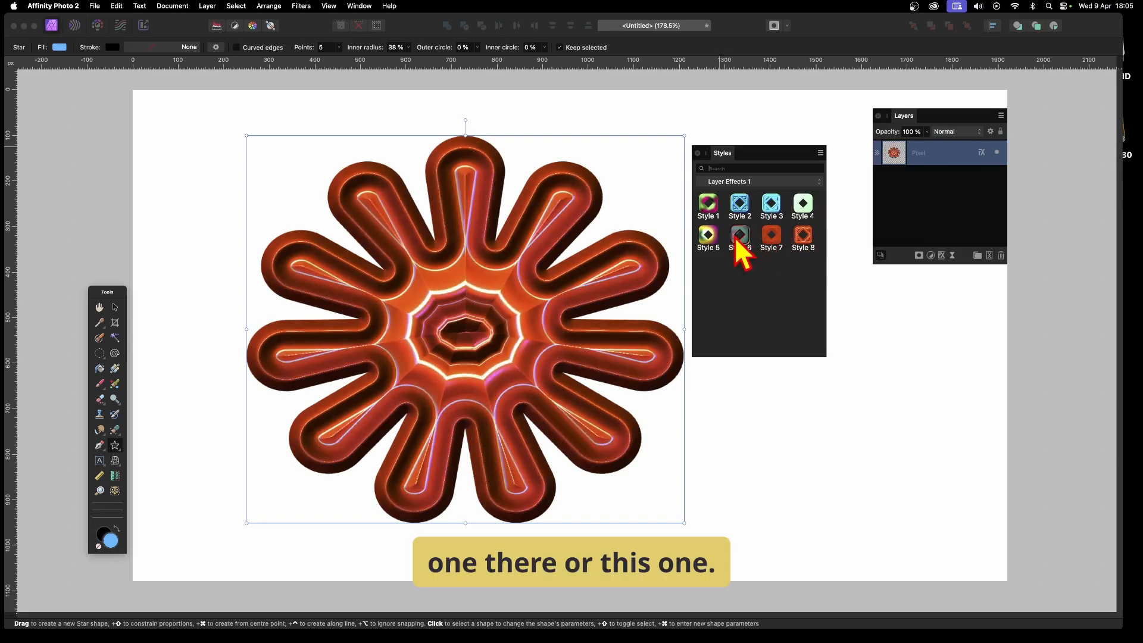
{"action": "left_click", "coordinate": [708, 221]}
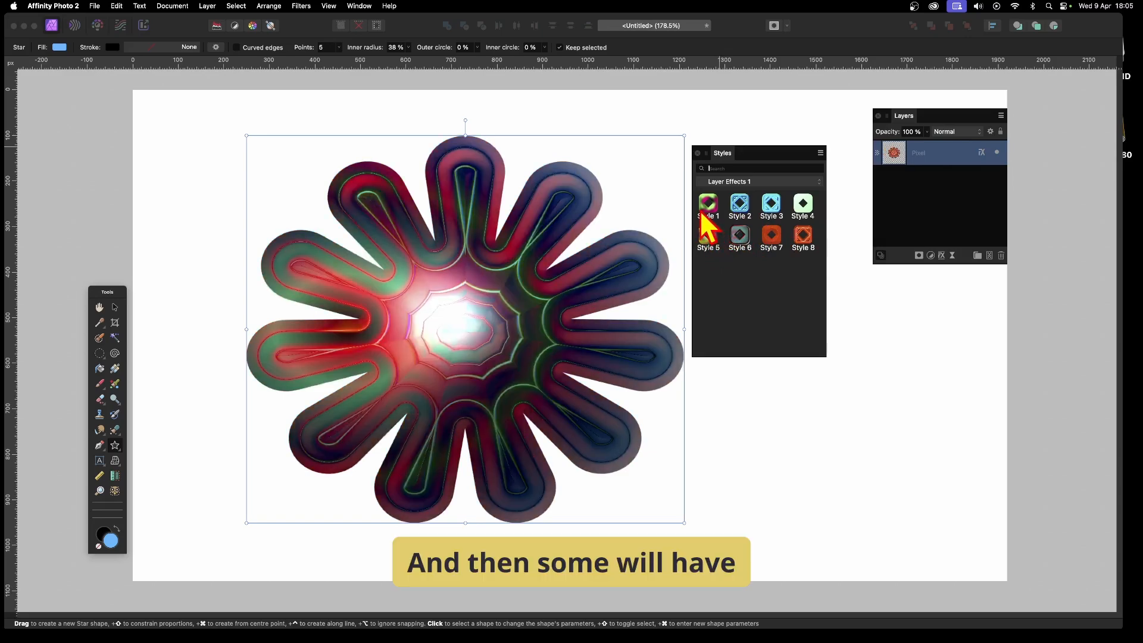
{"action": "left_click", "coordinate": [708, 208]}
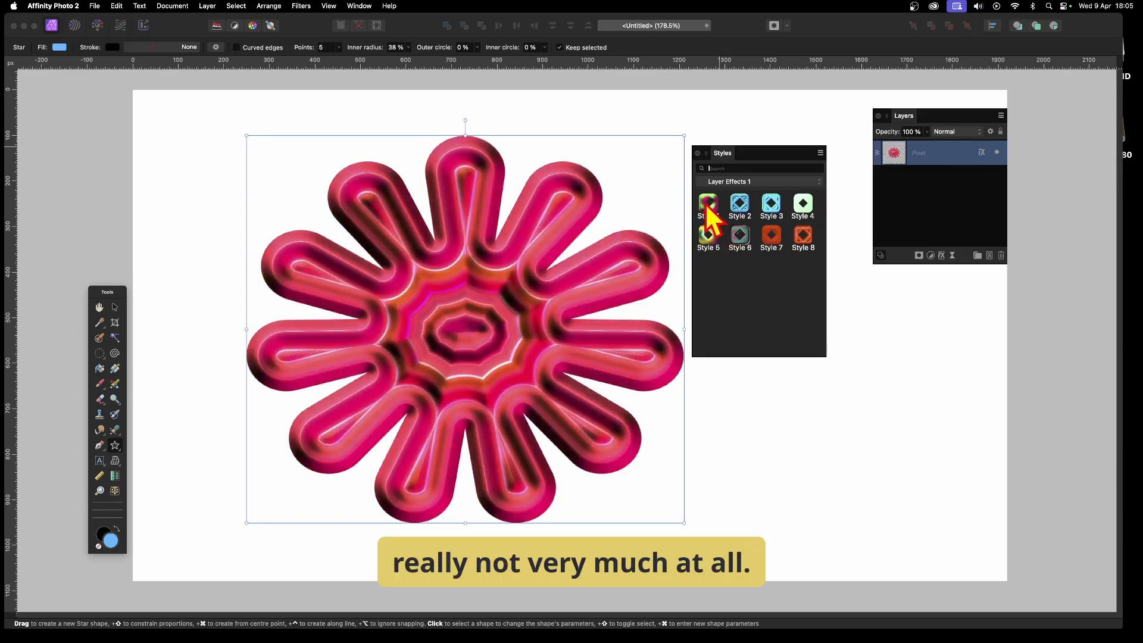
{"action": "left_click", "coordinate": [743, 205]}
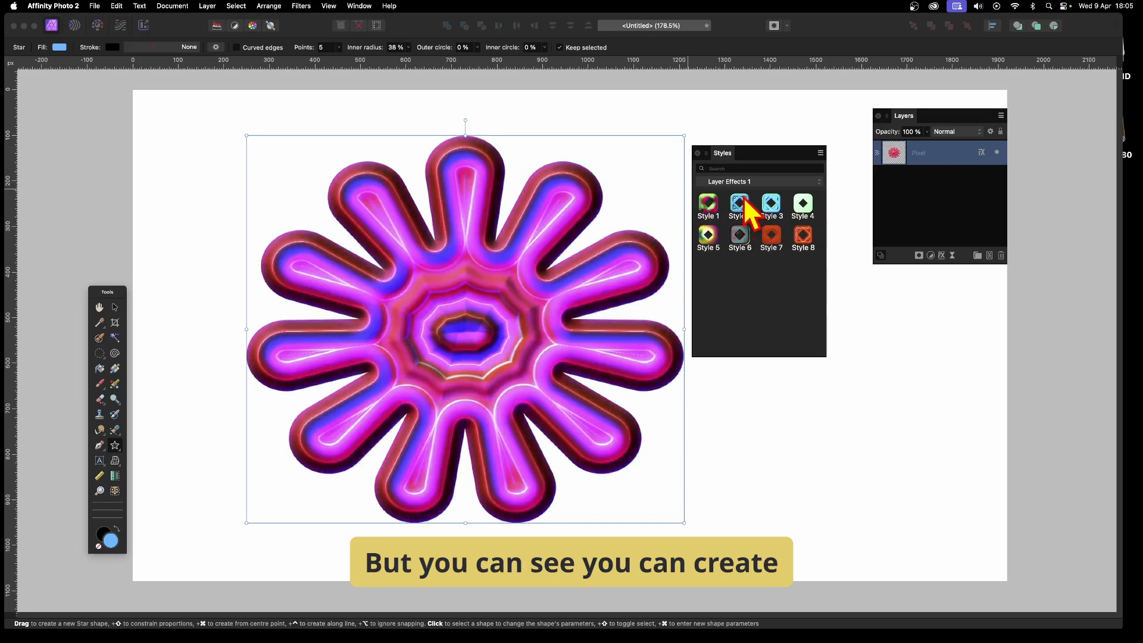
{"action": "left_click", "coordinate": [773, 206]}
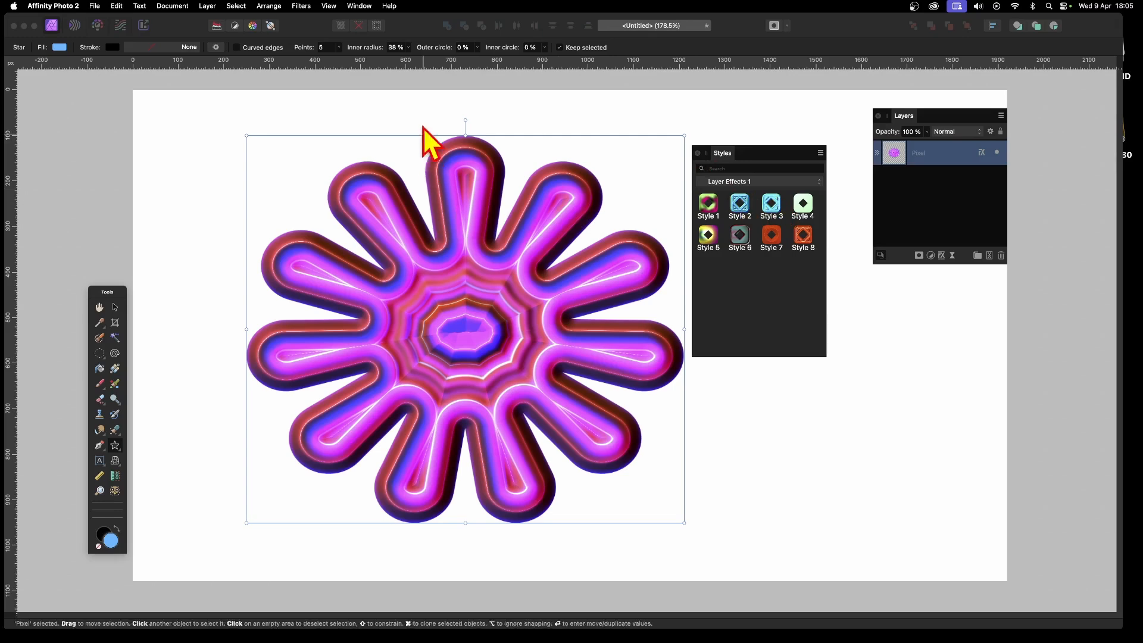
Rasterise the restyled pixel layer again, turning off Preserve layer FX to bake in the effect
{"action": "left_click", "coordinate": [205, 6]}
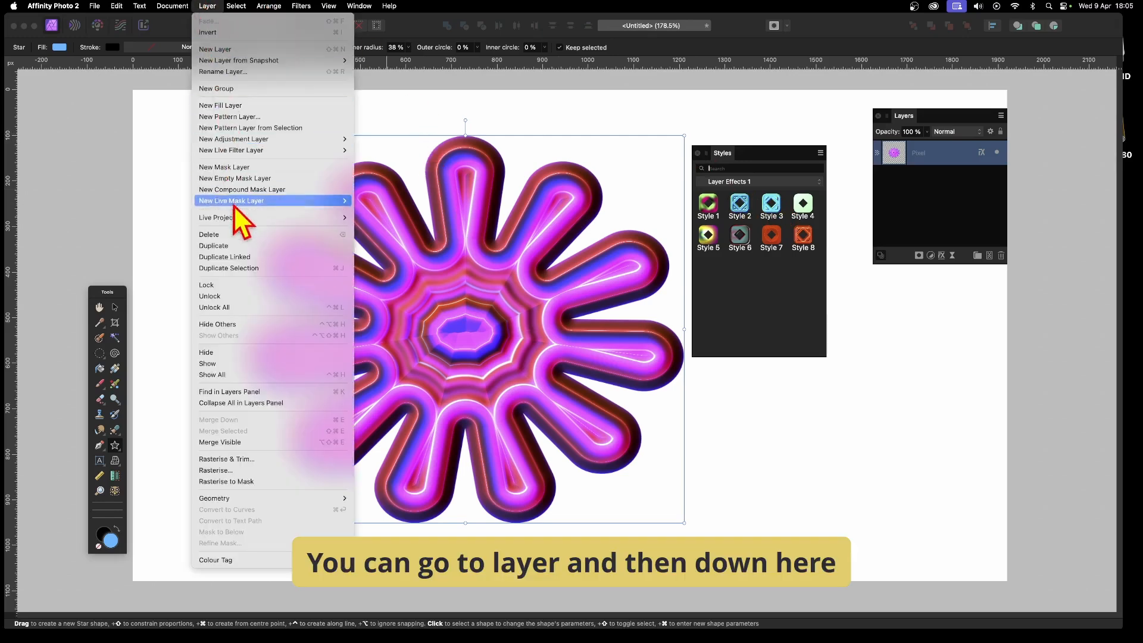
{"action": "left_click", "coordinate": [249, 470]}
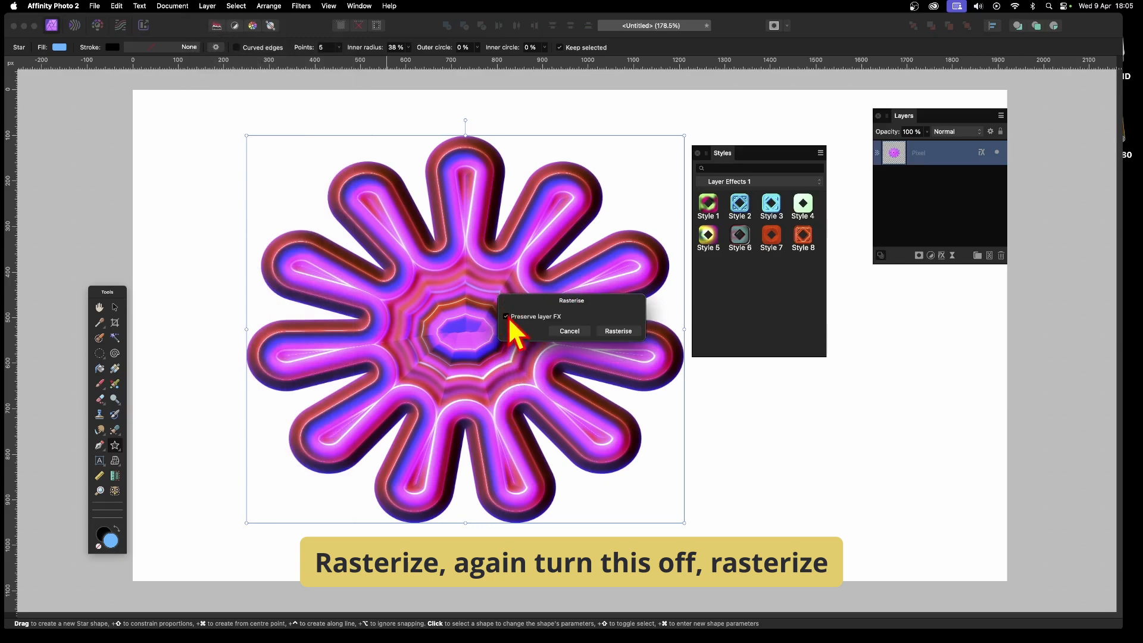
{"action": "left_click", "coordinate": [506, 317]}
{"action": "left_click", "coordinate": [613, 331]}
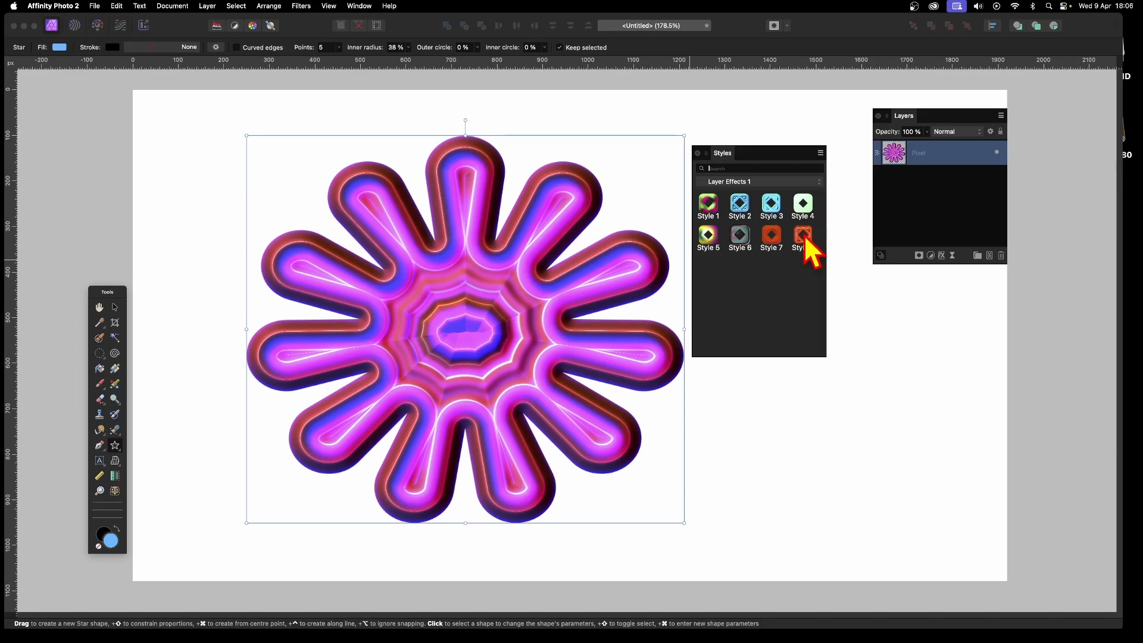
Try Styles 1, 2 and 3 on the flower's pixel layer and apply Style 4
{"action": "left_click", "coordinate": [707, 210]}
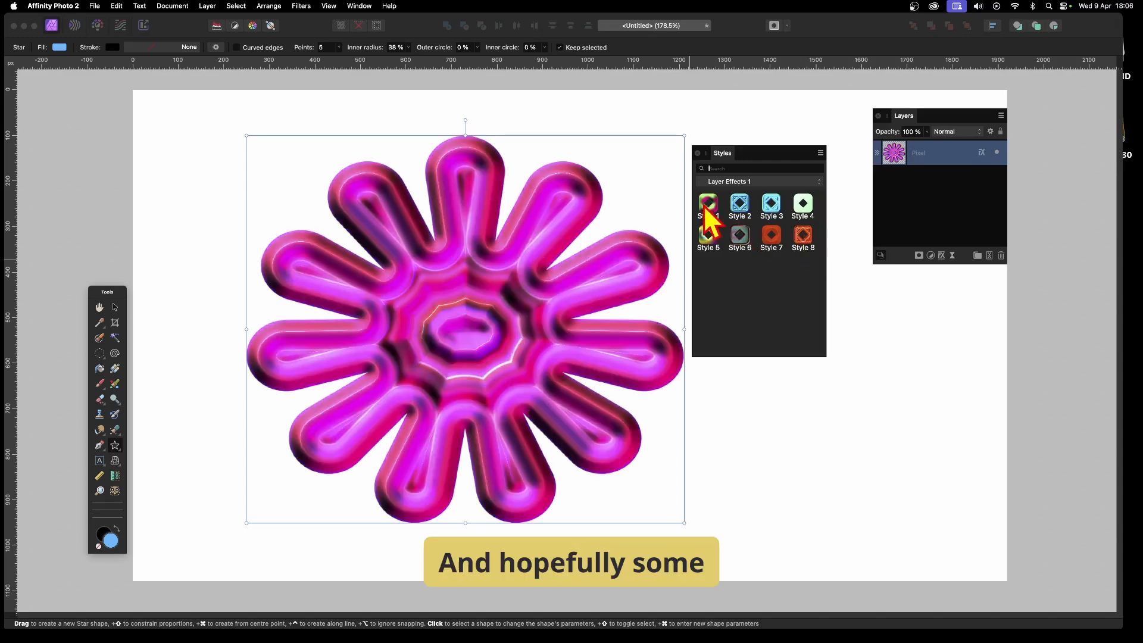
{"action": "left_click", "coordinate": [740, 218]}
{"action": "left_click", "coordinate": [772, 207]}
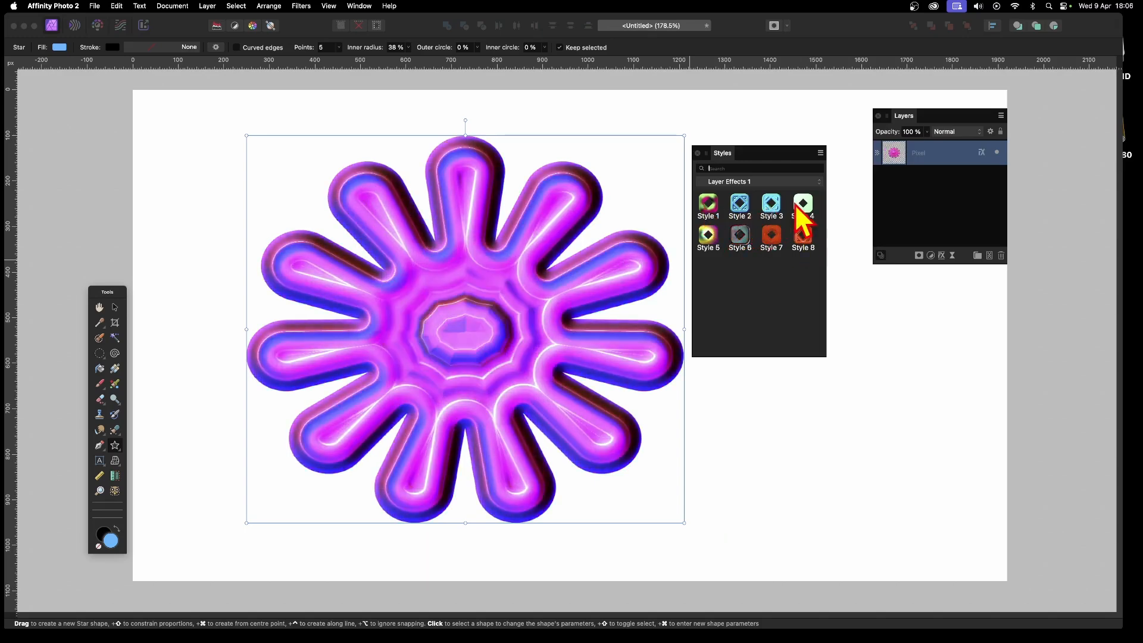
{"action": "left_click", "coordinate": [803, 208]}
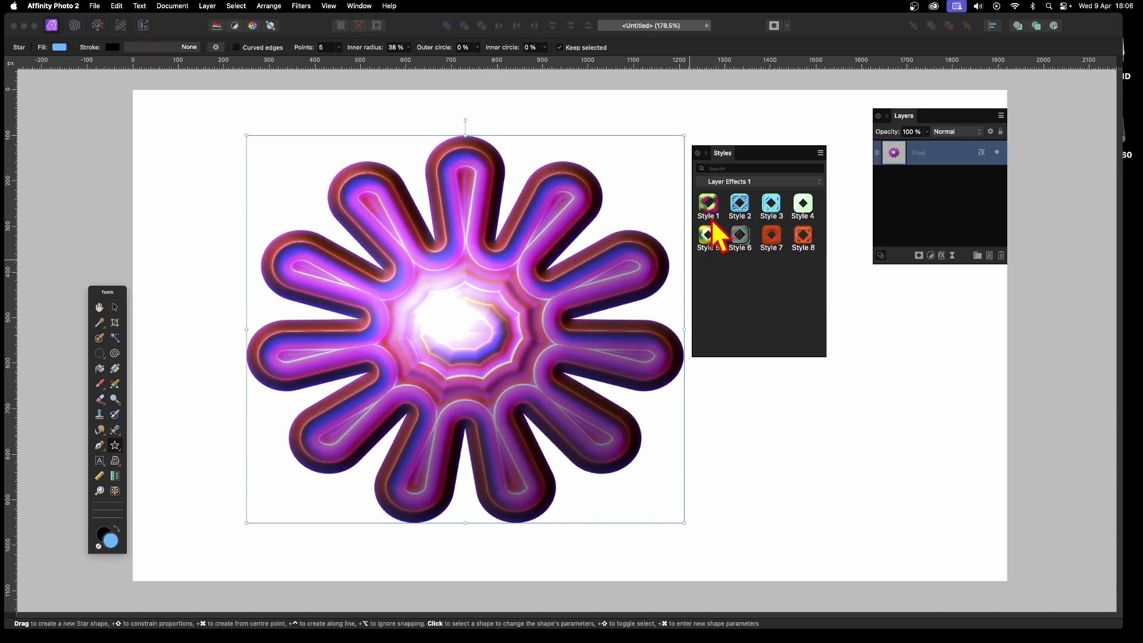
Set the flower's 3D effect to Soften 2.6 px and reshape the preset S-curve profile into a low hump with a steep final rise
{"action": "left_click", "coordinate": [981, 154]}
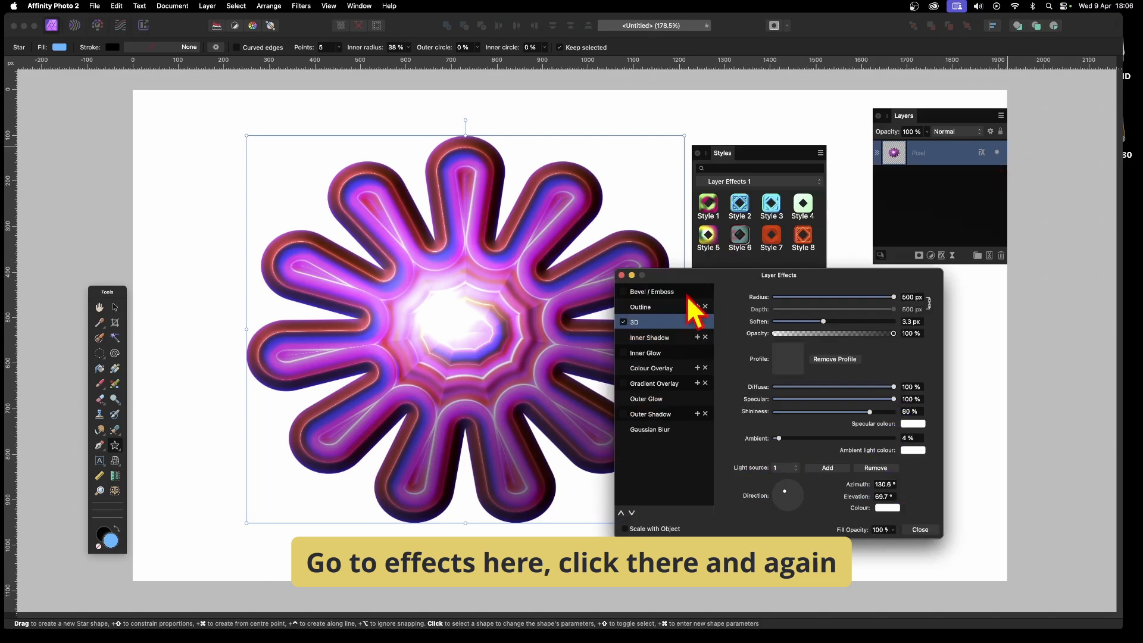
{"action": "left_click_drag", "start_coordinate": [823, 321], "coordinate": [813, 322]}
{"action": "left_click", "coordinate": [796, 360]}
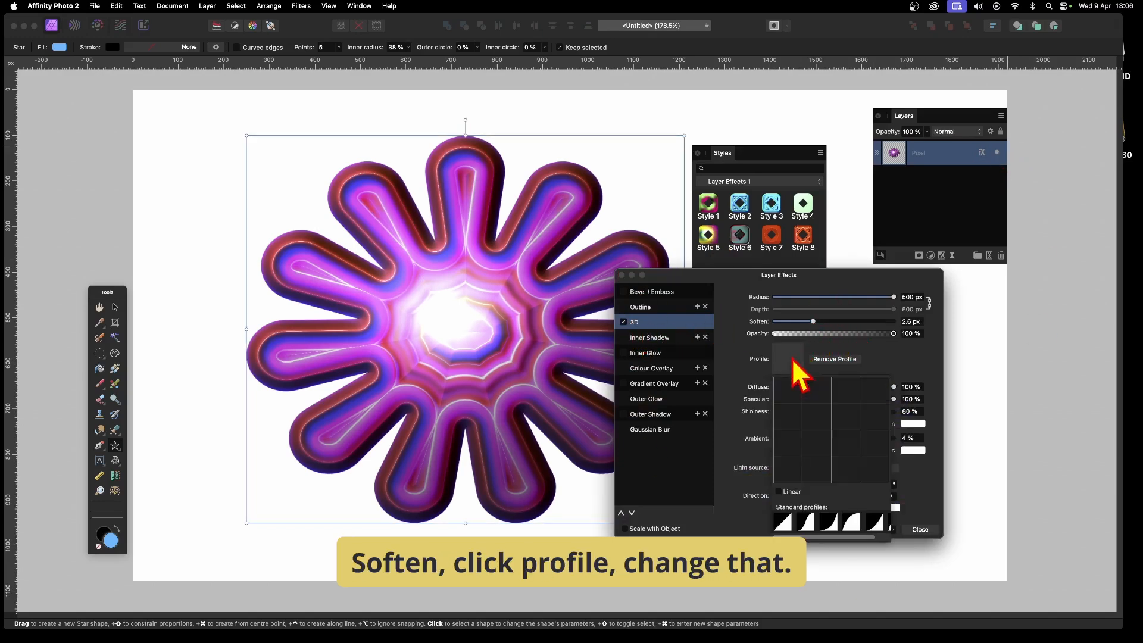
{"action": "left_click", "coordinate": [807, 522]}
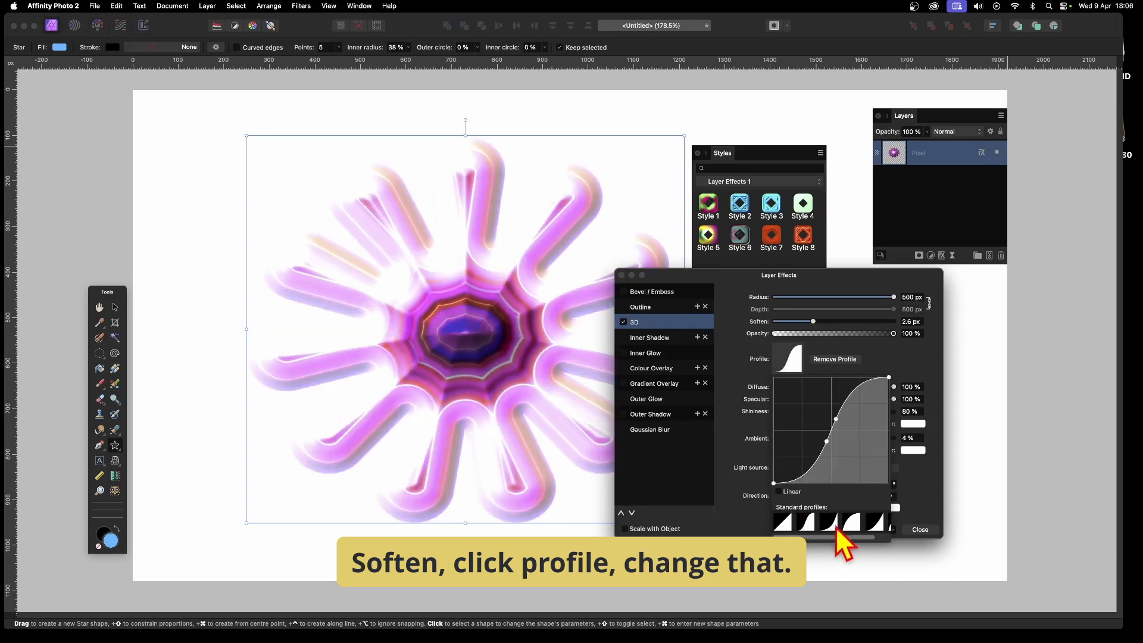
{"action": "mouse_move", "coordinate": [821, 453]}
{"action": "left_mouse_down"}
{"action": "mouse_move", "coordinate": [807, 429]}
{"action": "mouse_move", "coordinate": [813, 446]}
{"action": "left_mouse_up"}
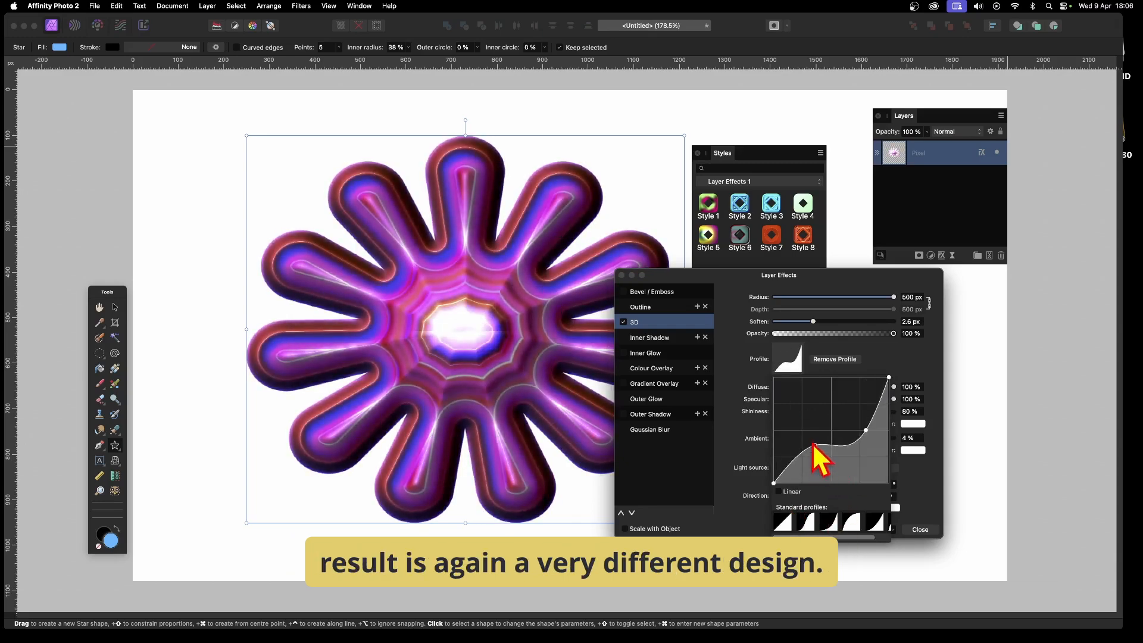
Set the 3D effect's shininess to 59% and Soften to 1.7 px, and close the layer effects settings
{"action": "left_click", "coordinate": [735, 396]}
{"action": "left_click_drag", "start_coordinate": [866, 412], "coordinate": [844, 419]}
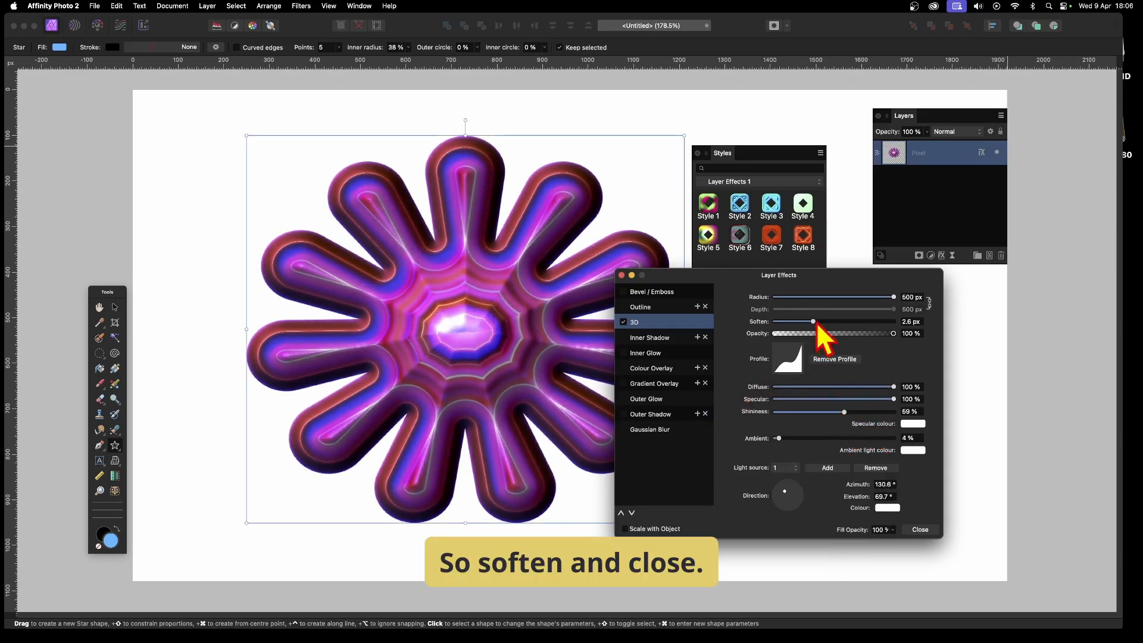
{"action": "left_click_drag", "start_coordinate": [819, 325], "coordinate": [801, 323]}
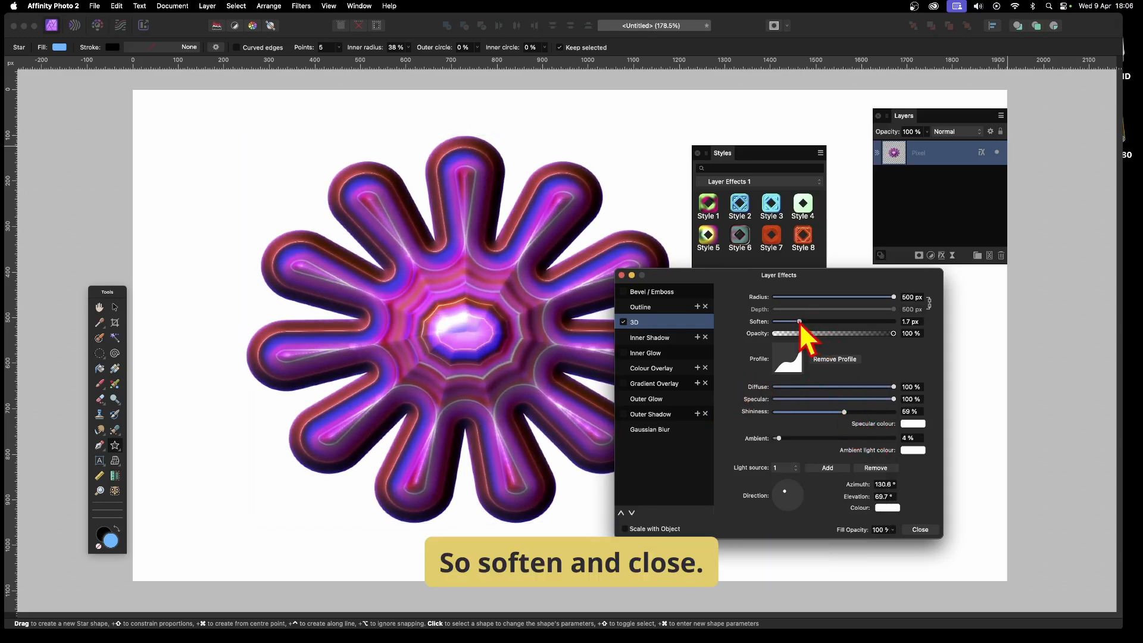
{"action": "left_click", "coordinate": [919, 530]}
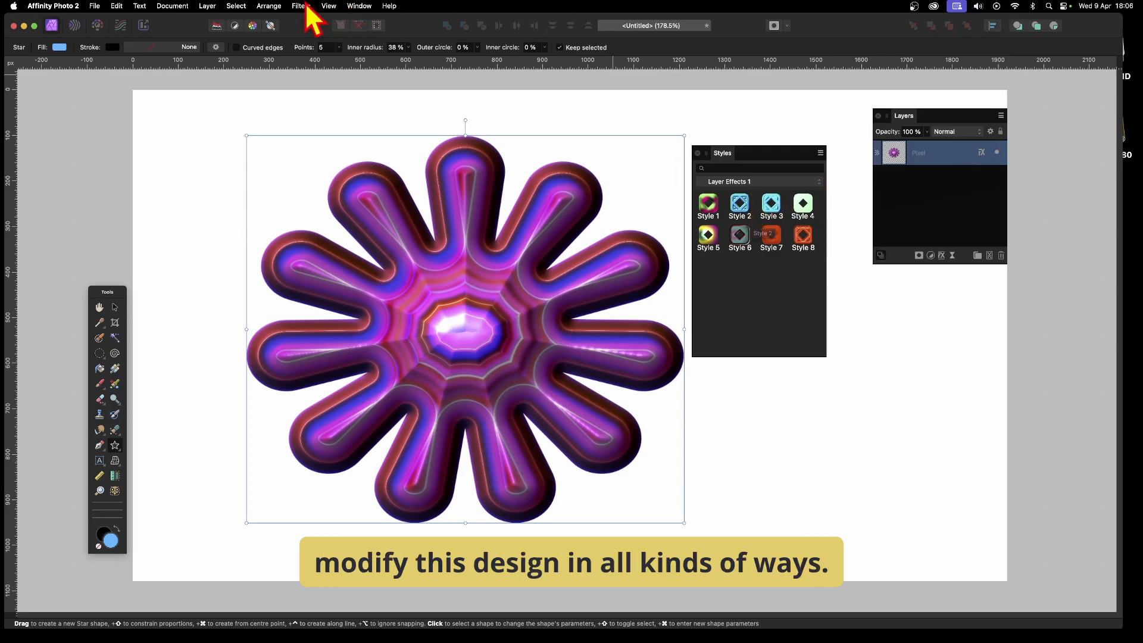
Start a Deform distortion on the flower layer, pin three points around its upper centre, and stretch the upper-right pin far towards the lower right
{"action": "key", "text": "v"}
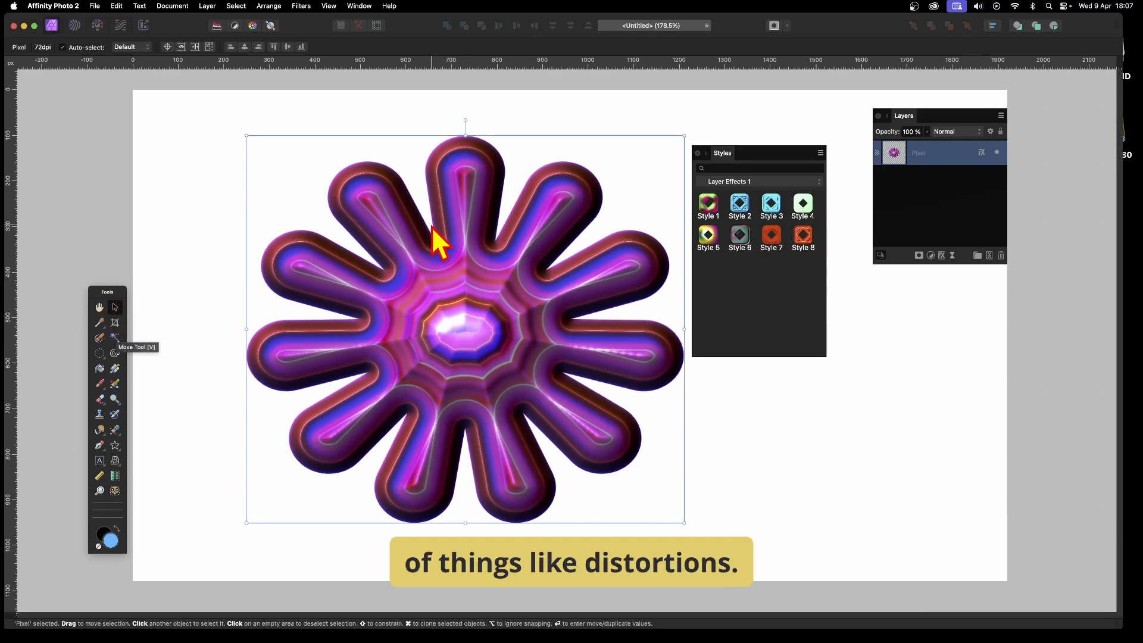
{"action": "left_click", "coordinate": [304, 6]}
{"action": "mouse_move", "coordinate": [310, 45]}
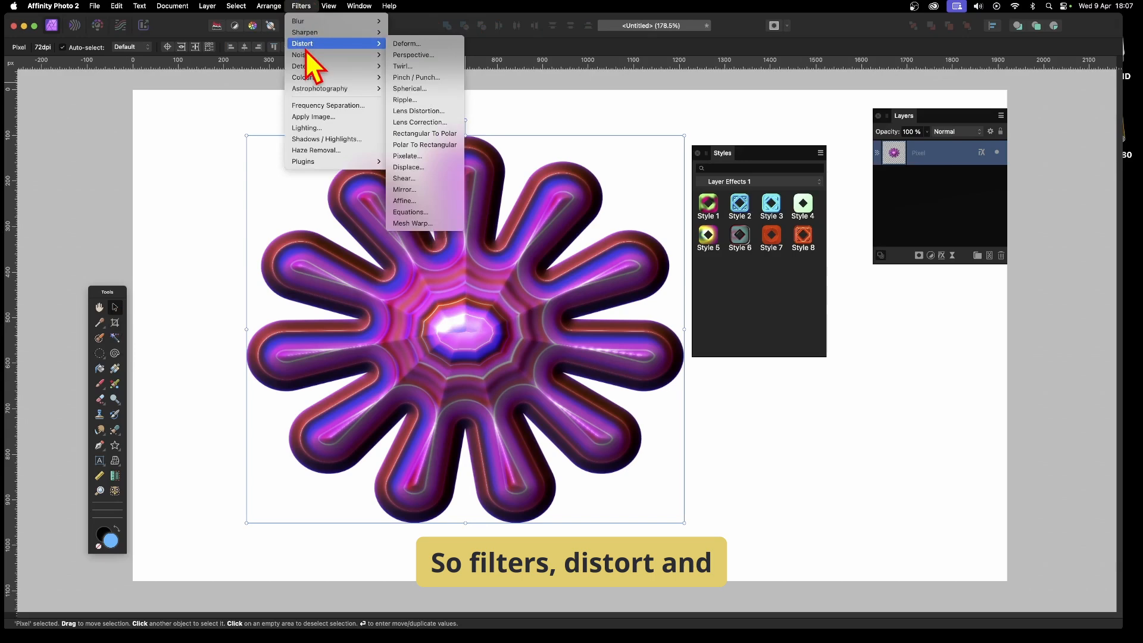
{"action": "left_click", "coordinate": [405, 45]}
{"action": "left_click", "coordinate": [402, 232]}
{"action": "left_click", "coordinate": [425, 296]}
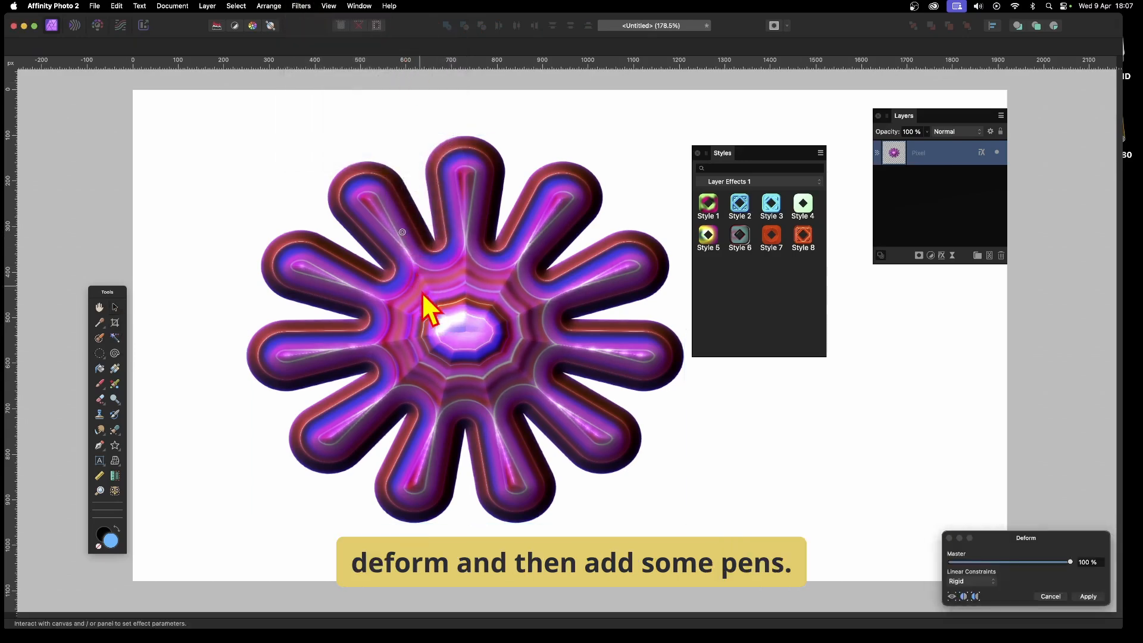
{"action": "left_click", "coordinate": [502, 282]}
{"action": "left_click_drag", "start_coordinate": [502, 283], "coordinate": [797, 357]}
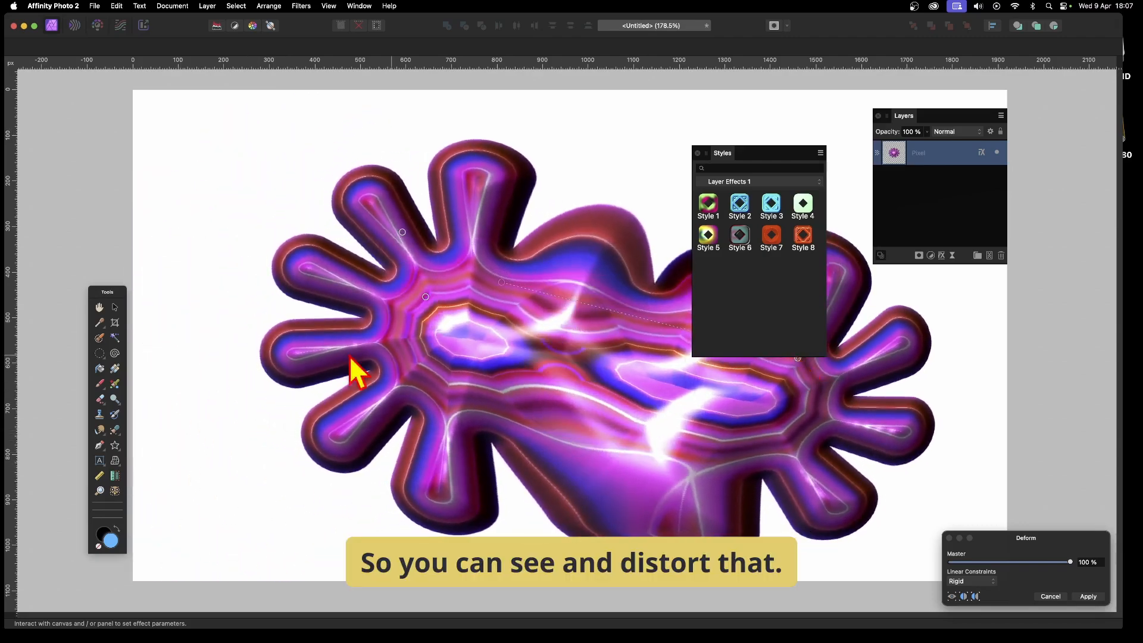
Add two more deform pins on the flower's left side, pull them outwards to the upper left and left, and apply the deformation
{"action": "left_click", "coordinate": [394, 335]}
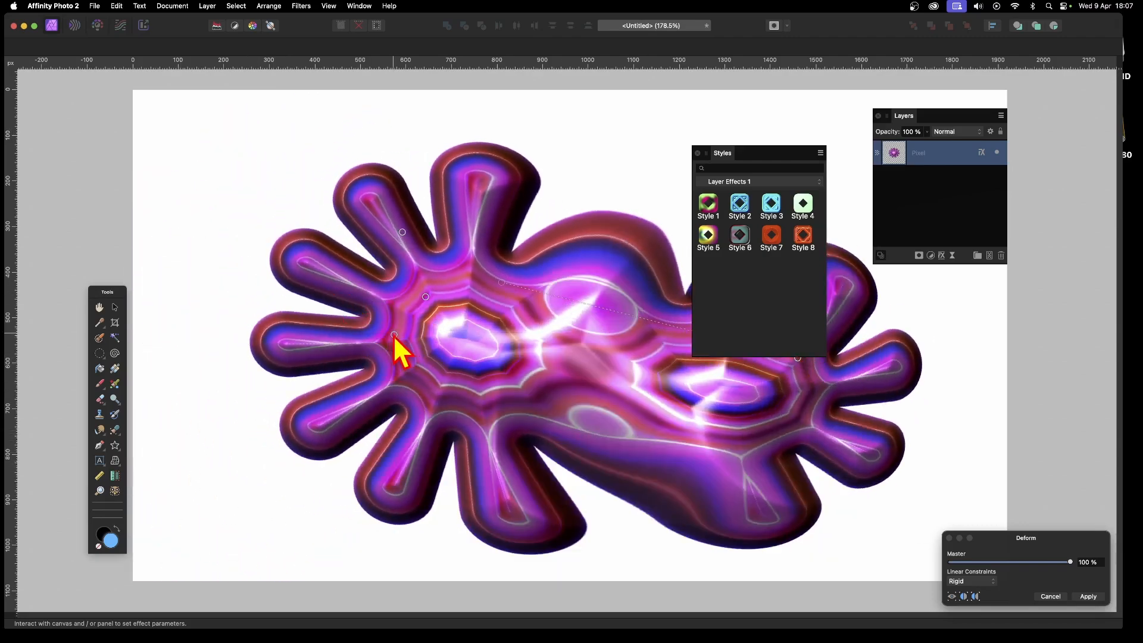
{"action": "left_click_drag", "start_coordinate": [393, 335], "coordinate": [306, 270]}
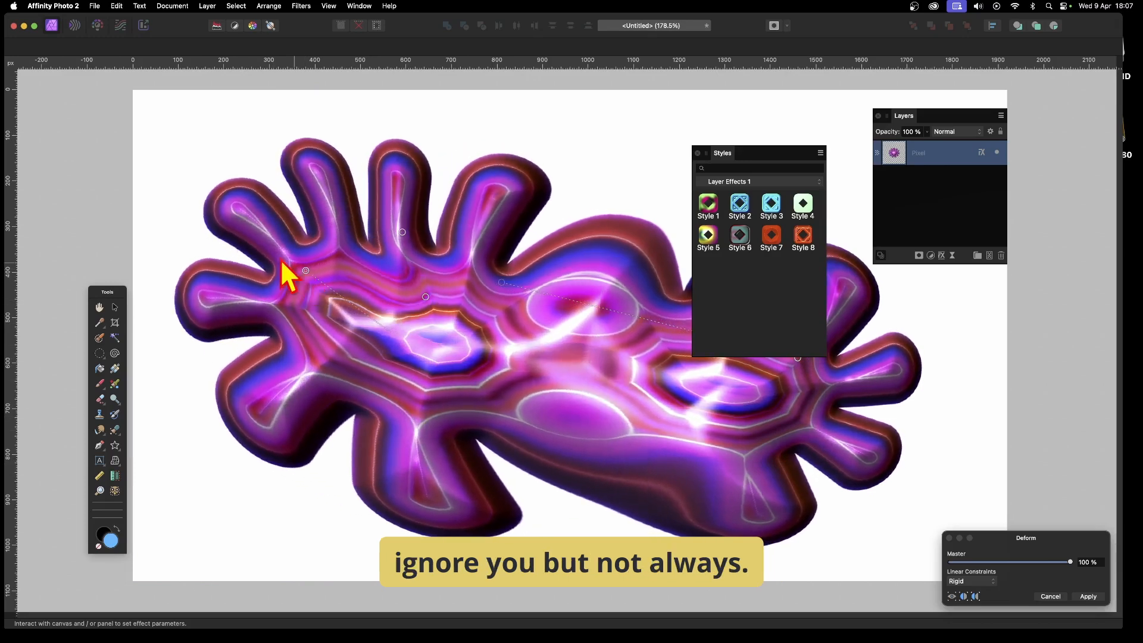
{"action": "left_click", "coordinate": [245, 213]}
{"action": "left_click_drag", "start_coordinate": [245, 213], "coordinate": [123, 212]}
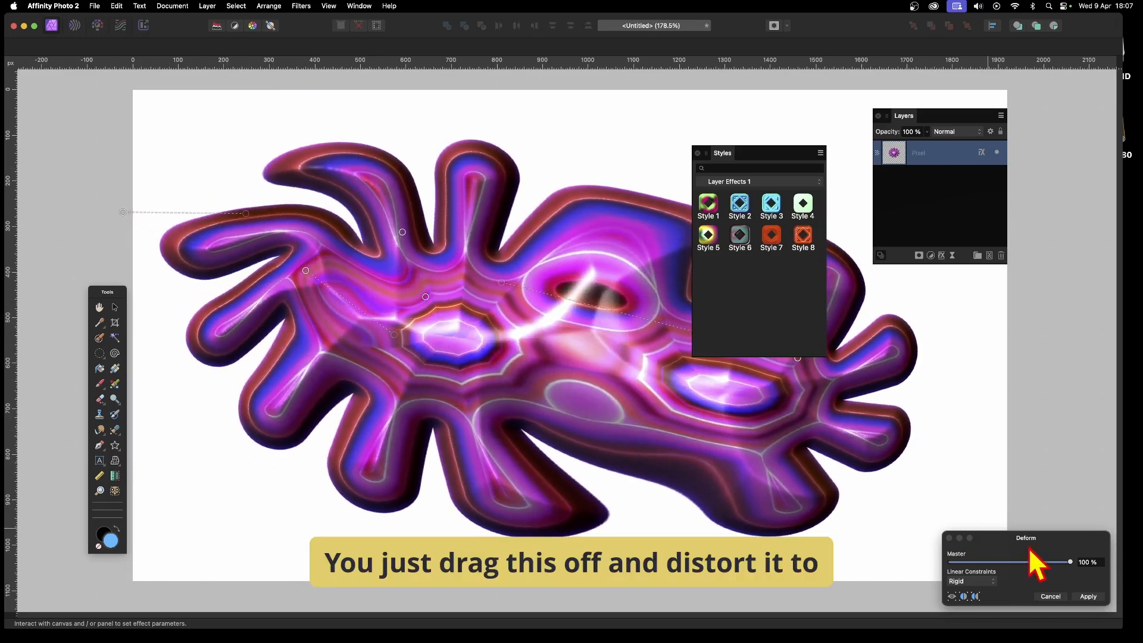
{"action": "left_click", "coordinate": [1084, 594]}
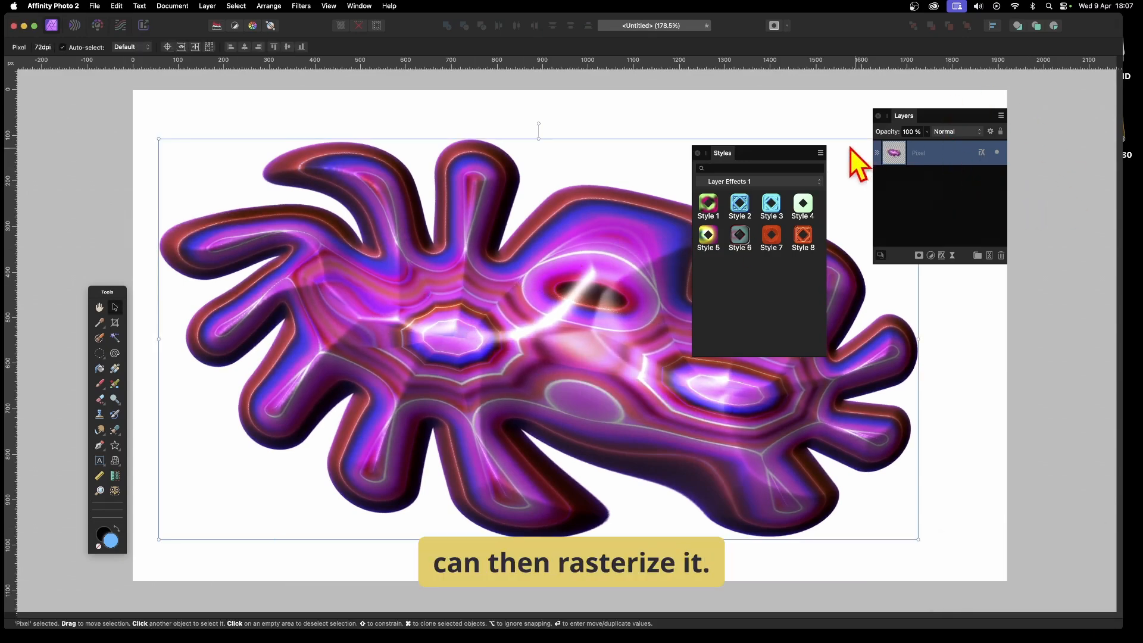
Rasterise the deformed pixel layer with Preserve layer FX turned off
{"action": "left_click", "coordinate": [206, 6]}
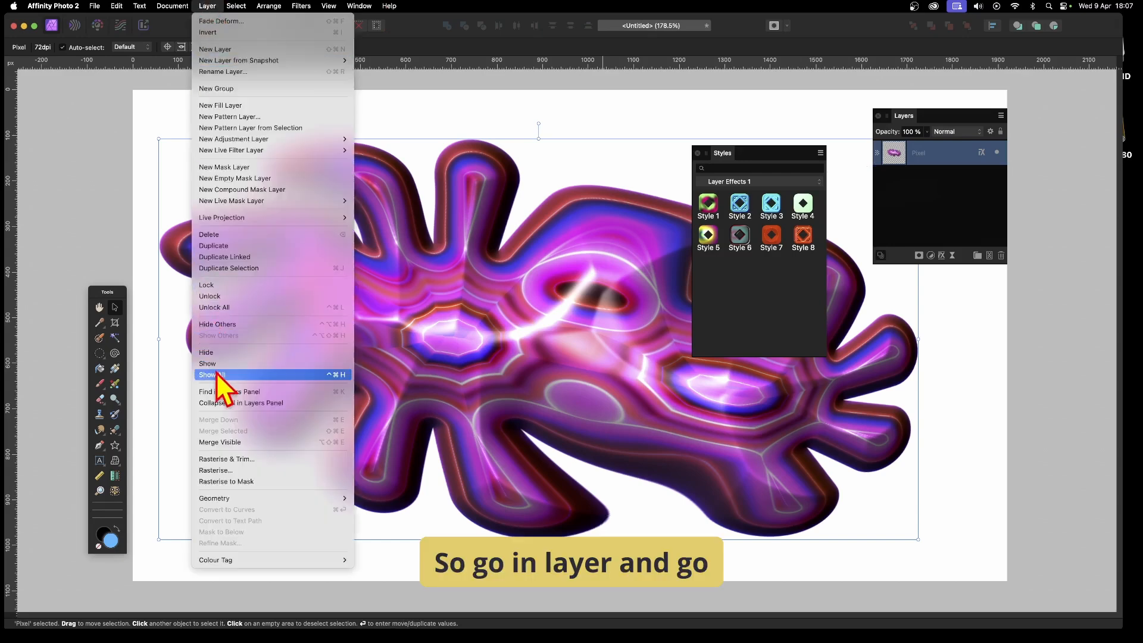
{"action": "left_click", "coordinate": [220, 470]}
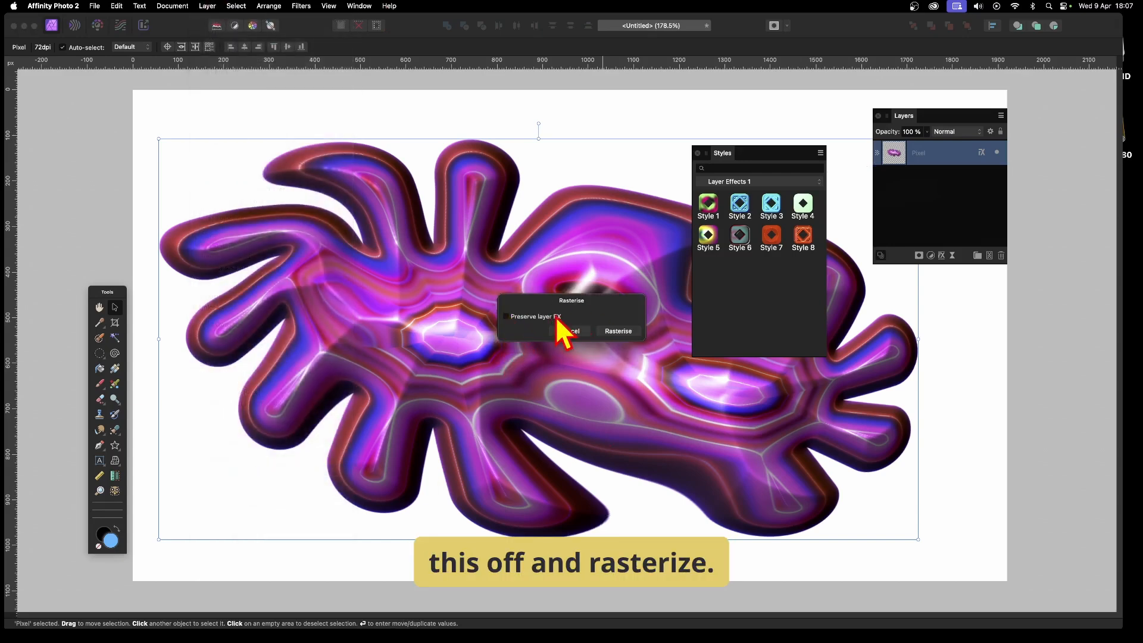
{"action": "left_click", "coordinate": [617, 331]}
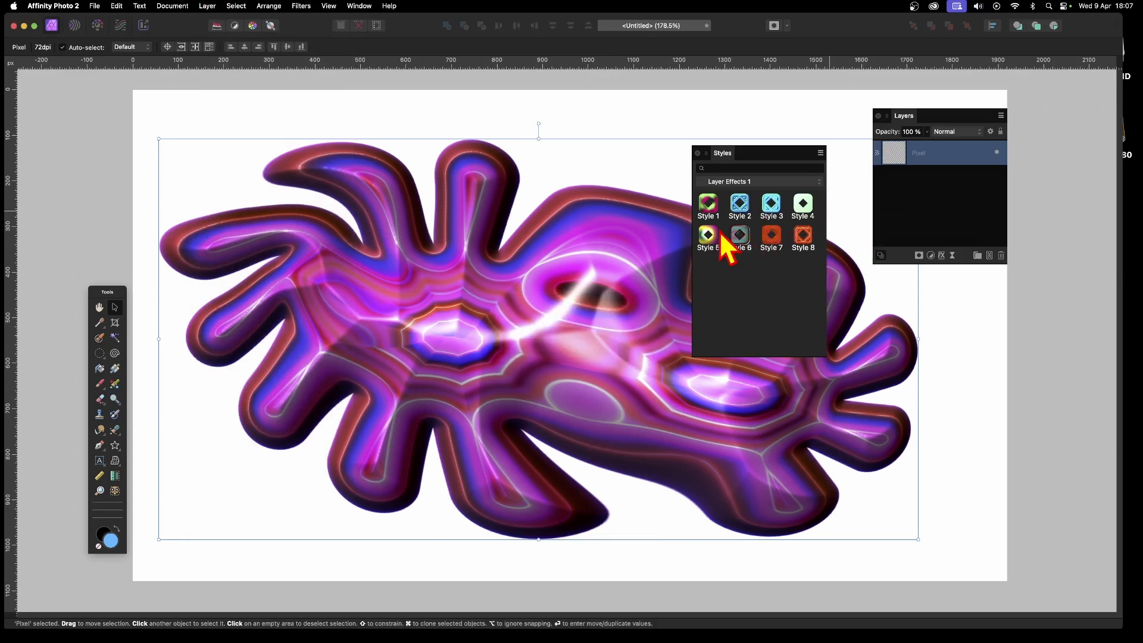
Try Style 6 on the rasterised deformed shape and apply Style 3
{"action": "left_click", "coordinate": [741, 234]}
{"action": "left_click", "coordinate": [769, 204]}
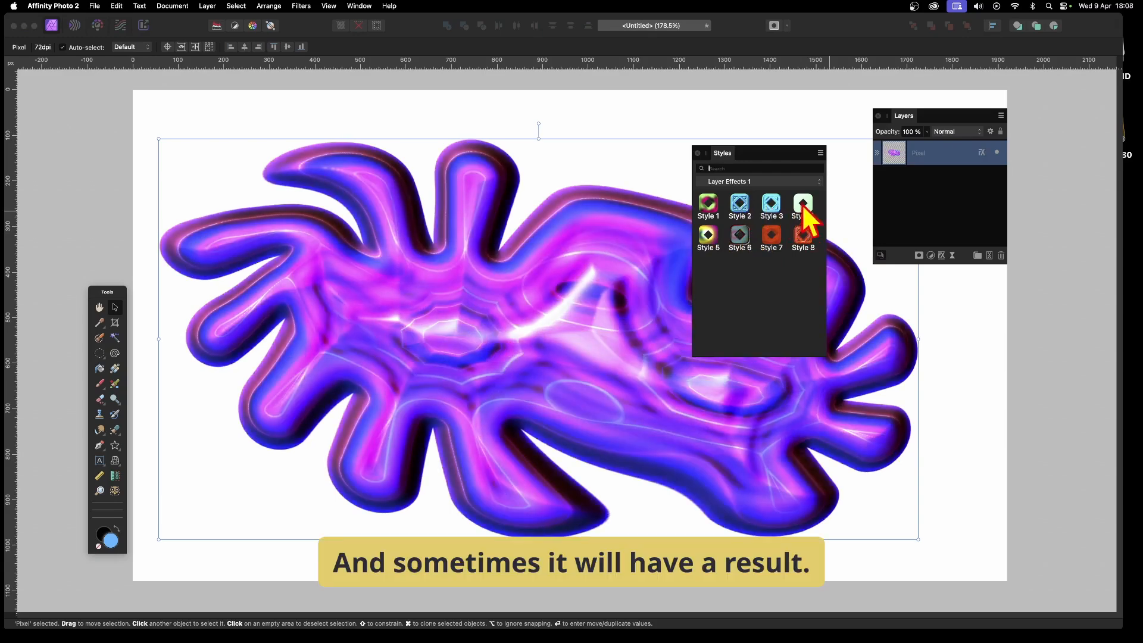